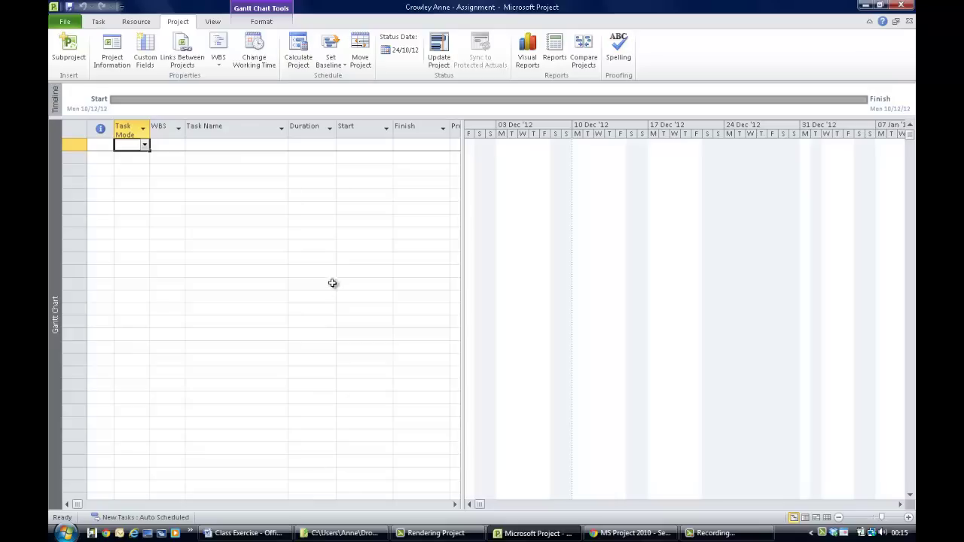
Review the Office Move breakdown chart in the Class Exercise Word document, then return to Microsoft Project.
left_click(248, 532)
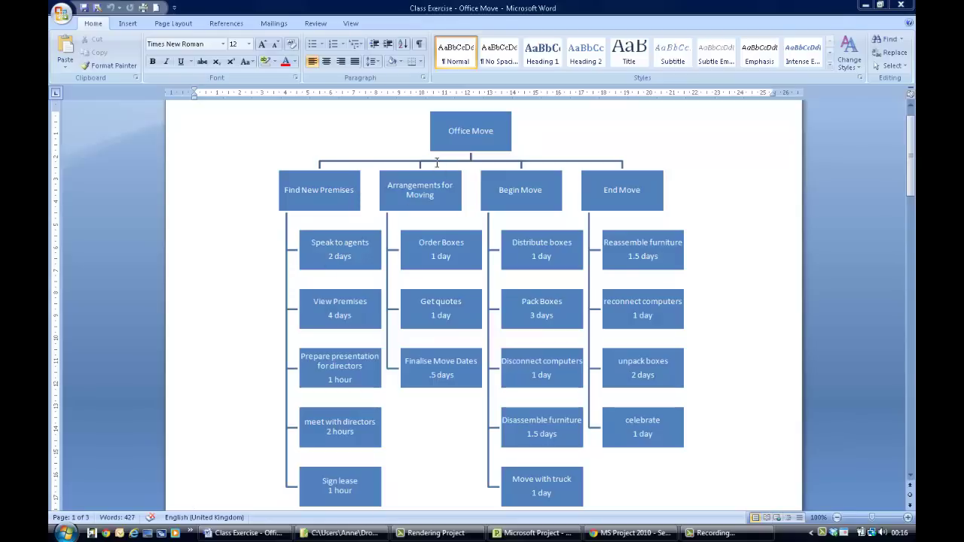
mouse_move(516, 536)
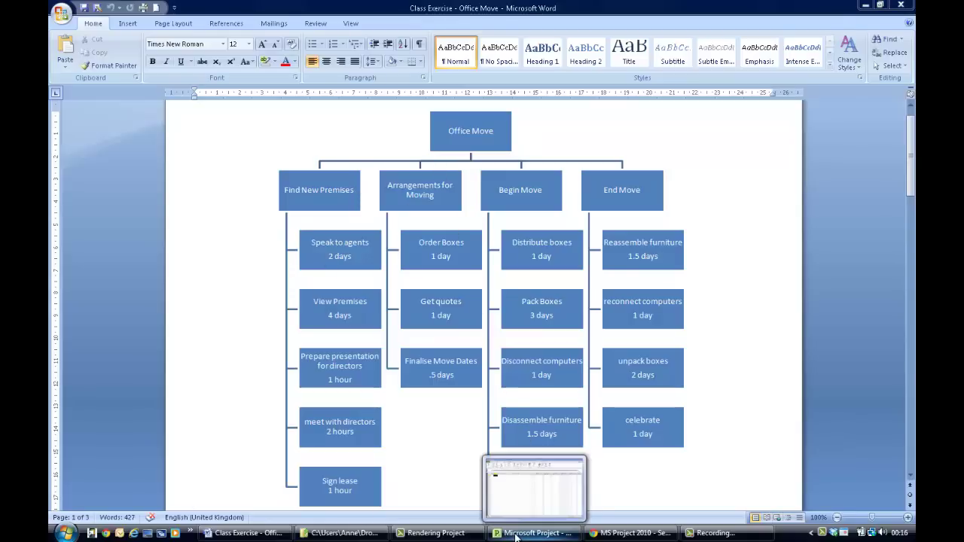
left_click(533, 489)
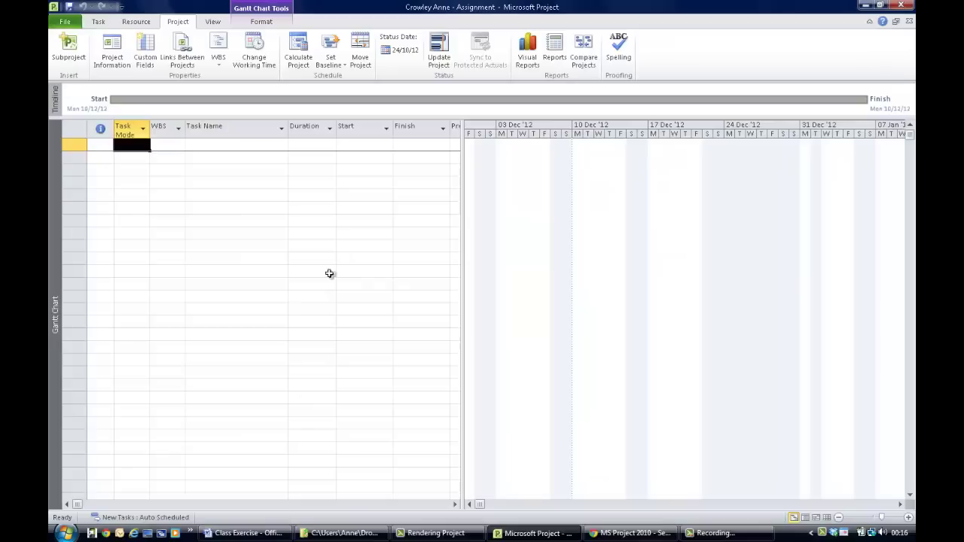
Enter Office Move and Find New Premises as the first two task names in the empty Gantt Chart table.
left_click(217, 147)
key("shift+Down")
key("shift+Down")
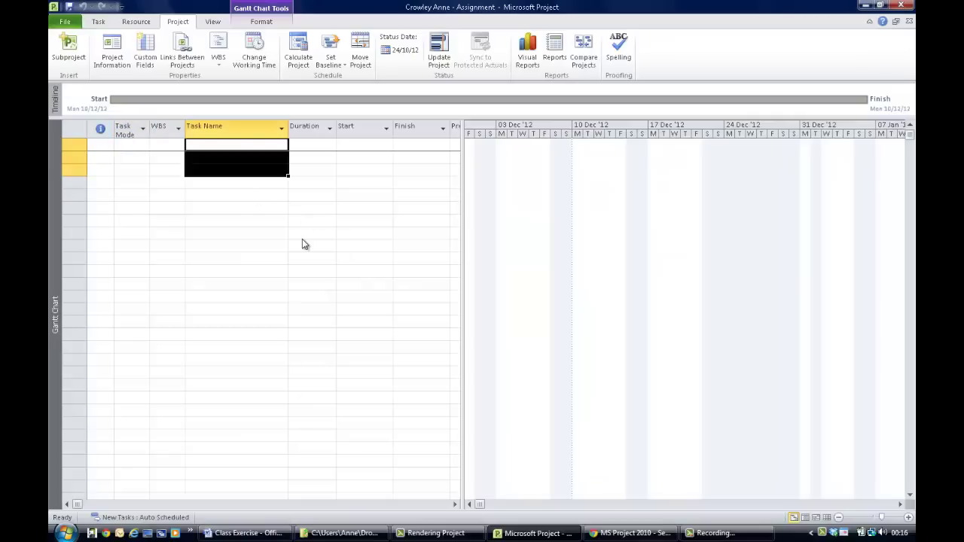
type("O")
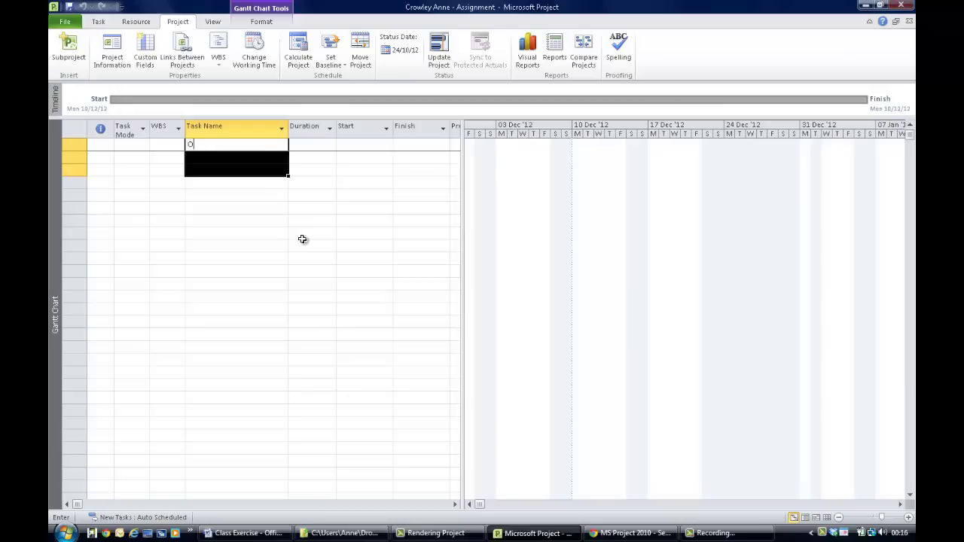
type("ffice Move")
key("Return")
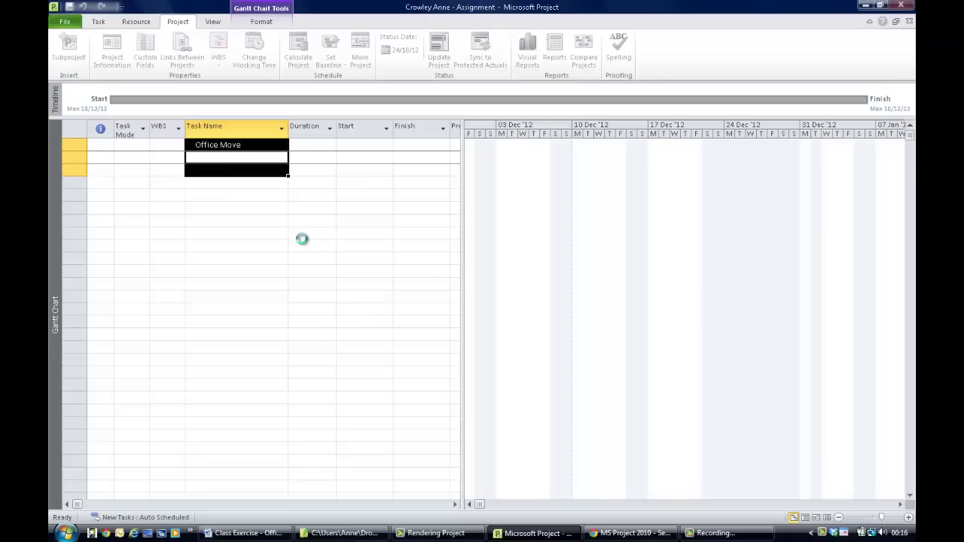
type("Find")
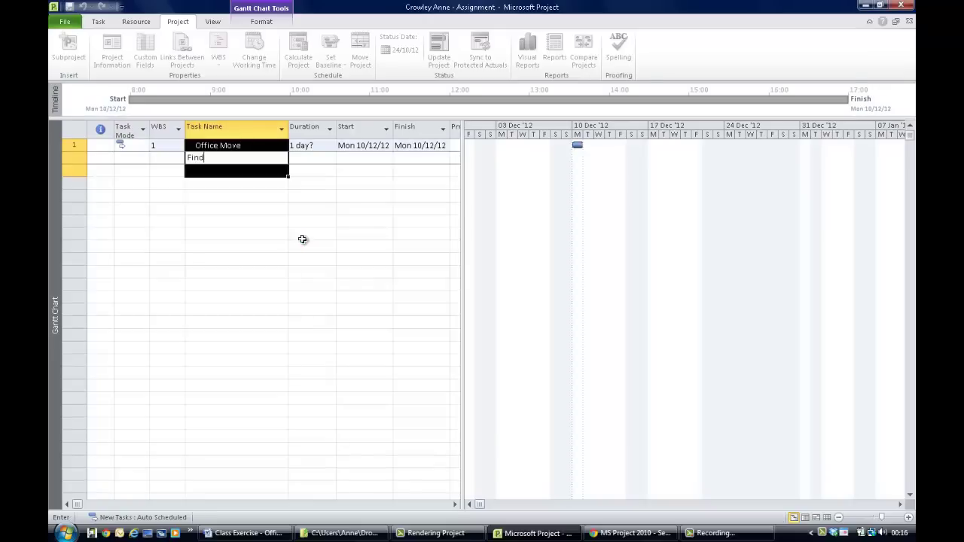
type(" New Premises")
key("Return")
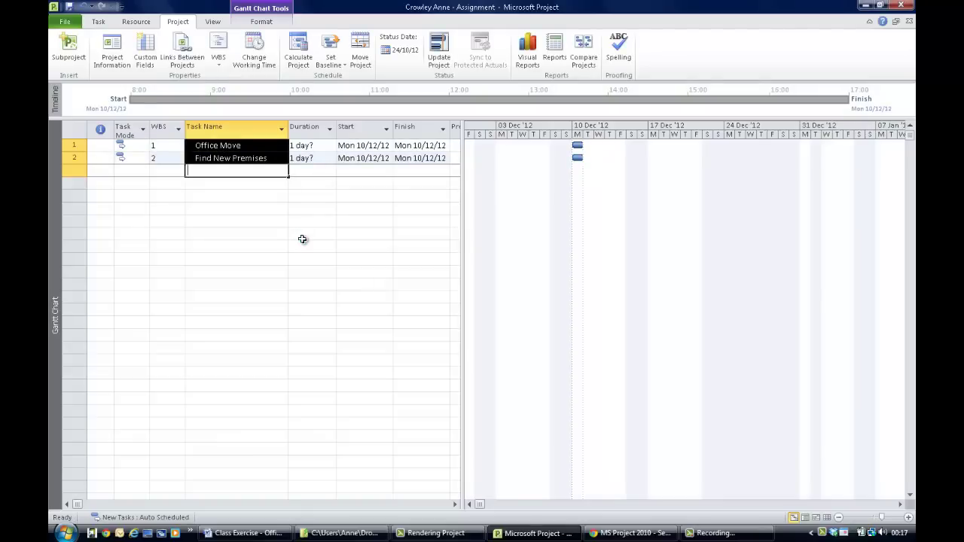
Add the tasks Speak to Agents and View Premises below Find New Premises.
type("Speak to Agen")
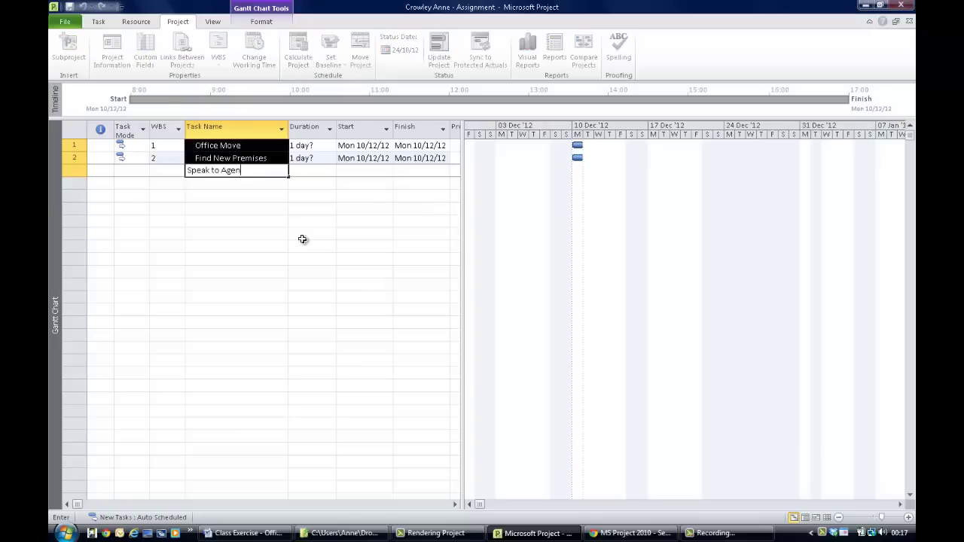
type("ts")
key("Return")
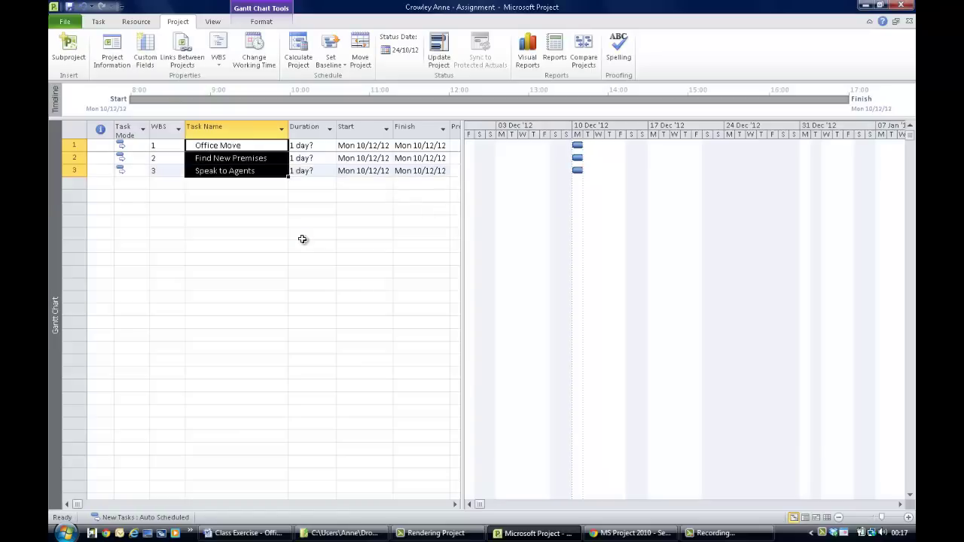
left_click(229, 183)
type("View ")
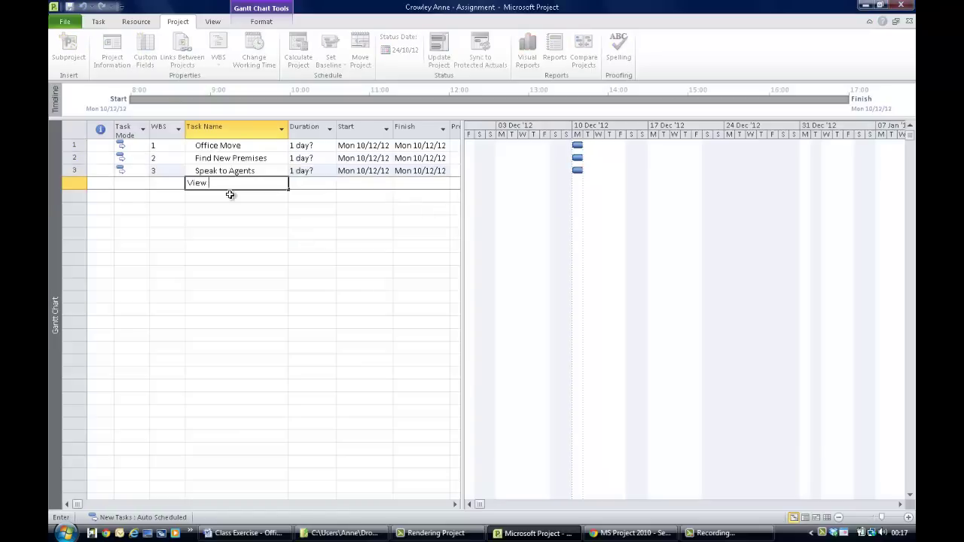
type("Premises")
key("Return")
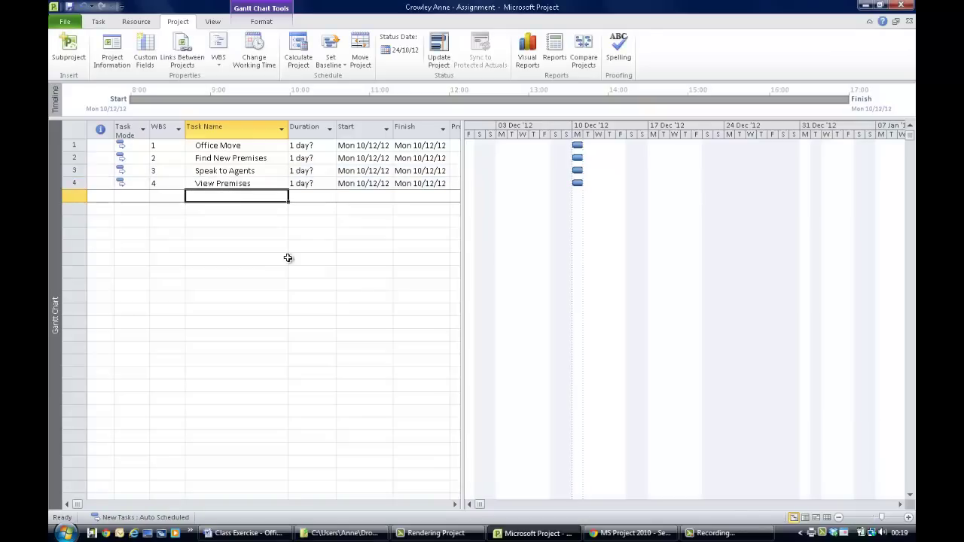
Add the tasks Prepare presentation for directors, Meet with directors and Sign Lease below View Premises.
type("Prepare pre")
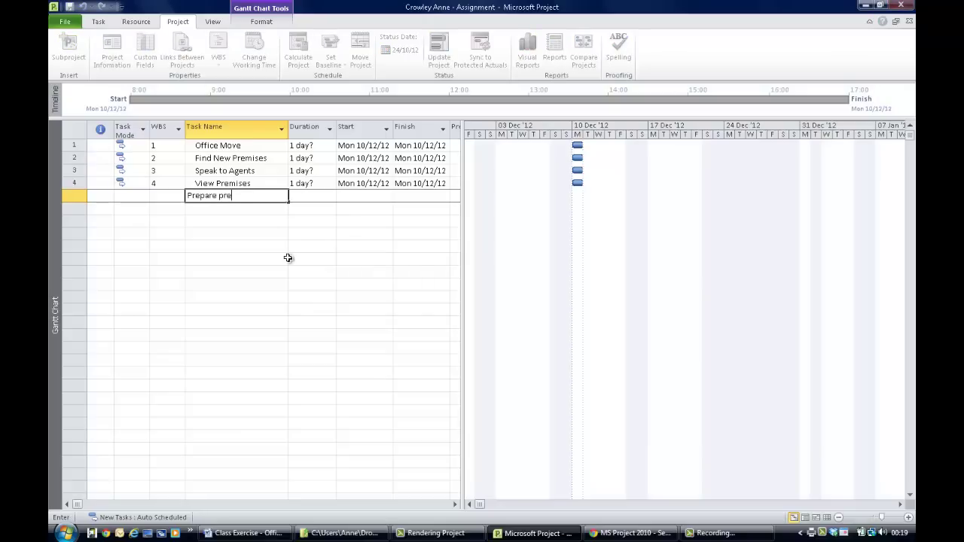
type("sentation for directors")
key("Return")
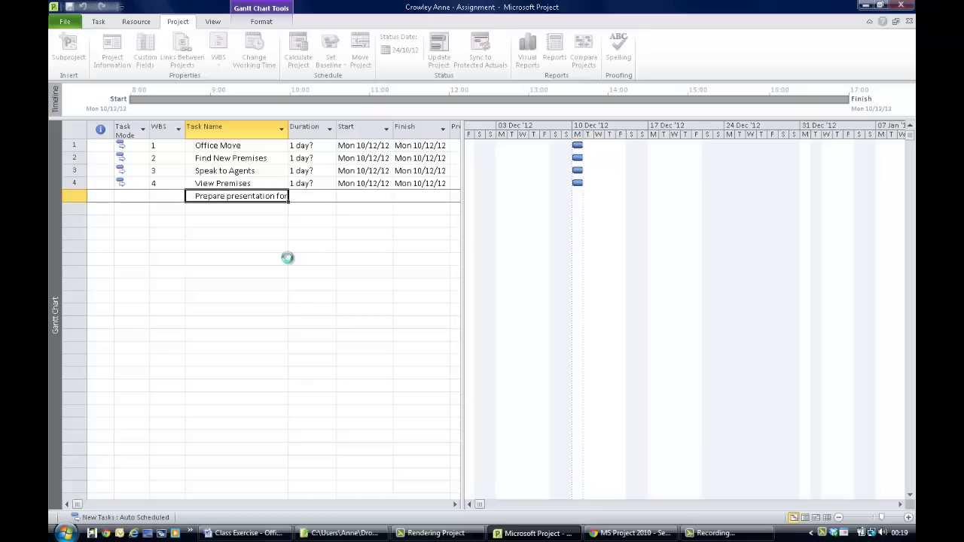
type("Meet")
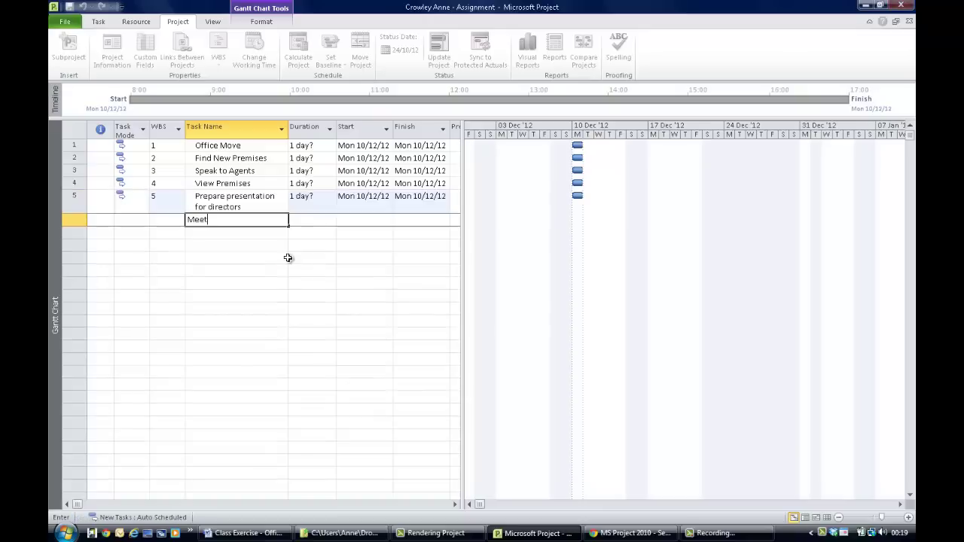
type(" with directors")
key("Return")
type("Sign Lease")
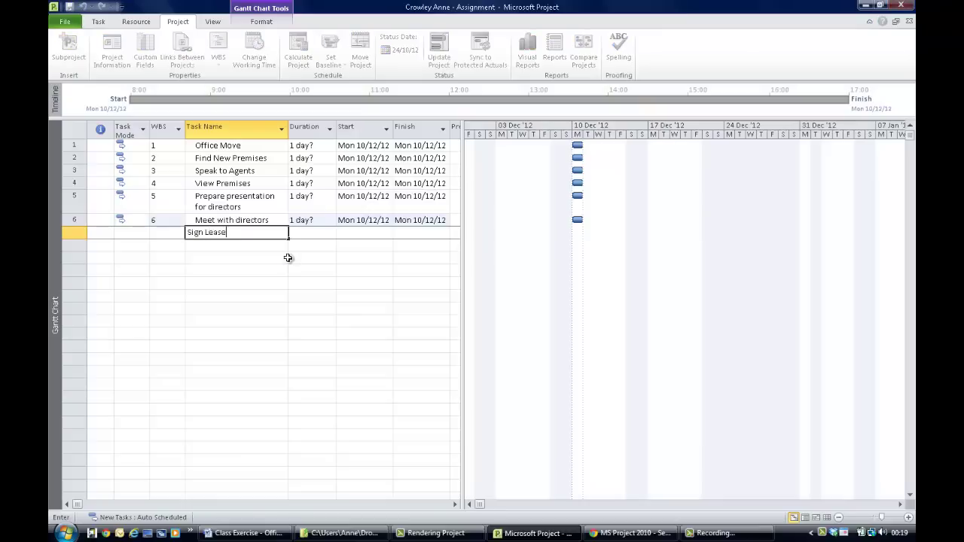
key("Return")
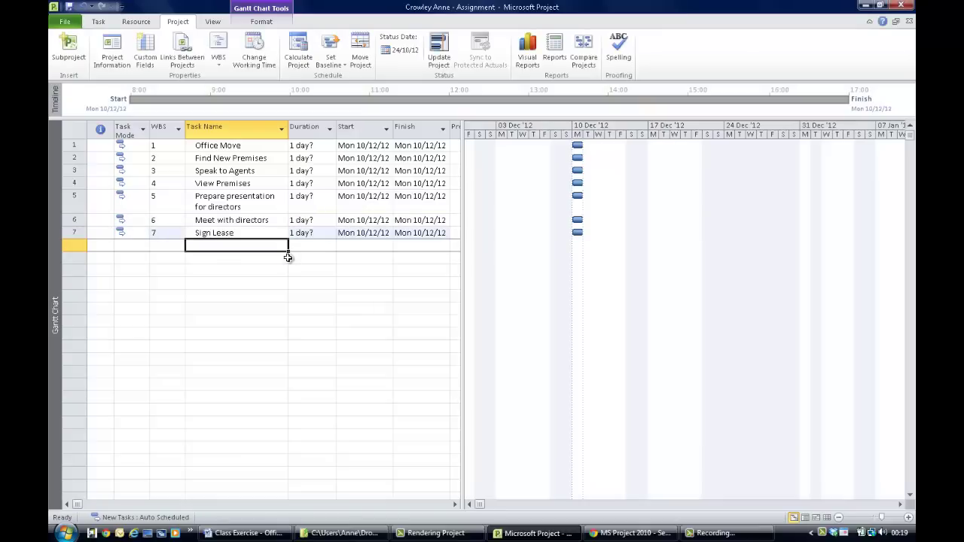
Add the tasks Arrangements for Moving and Order Boxes below Sign Lease.
type("Arrangements for Moving")
key("Return")
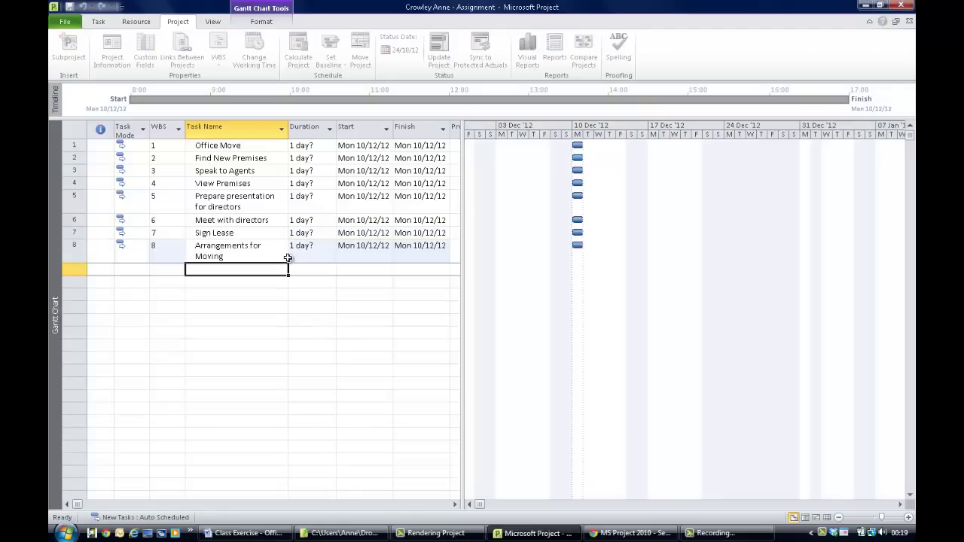
type("O")
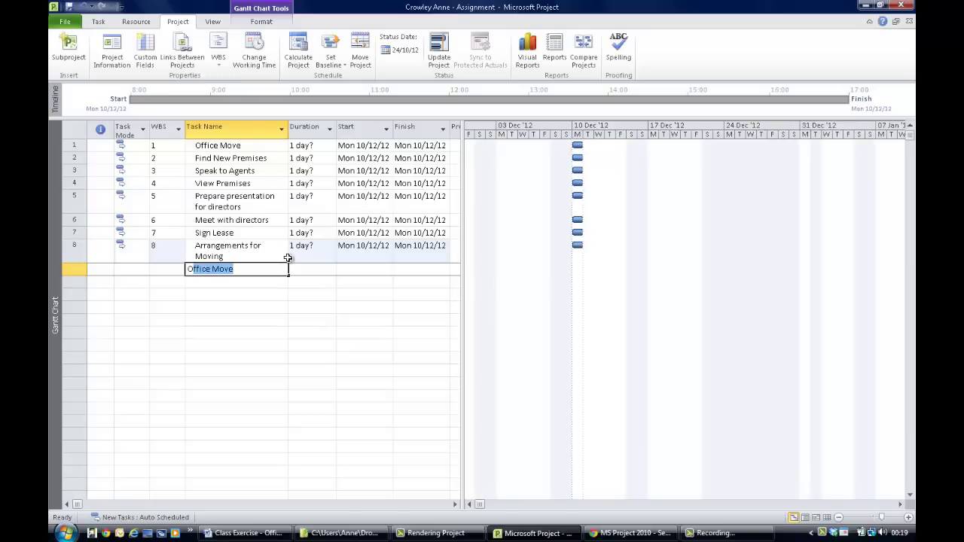
type("rder Boxes")
key("Return")
Add the tasks Get Quotes and "Finalse Move dates" below Order Boxes.
type("Get ")
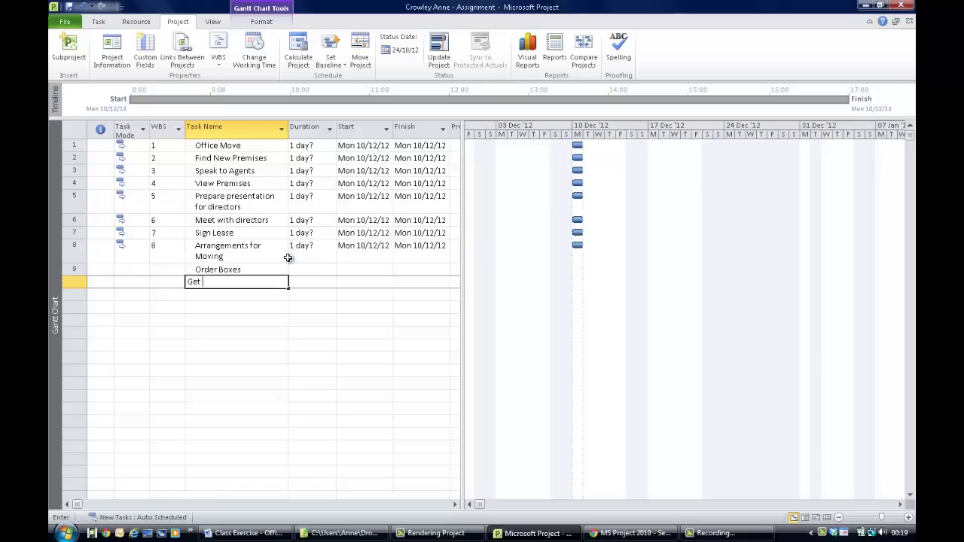
type("Quotes")
key("Return")
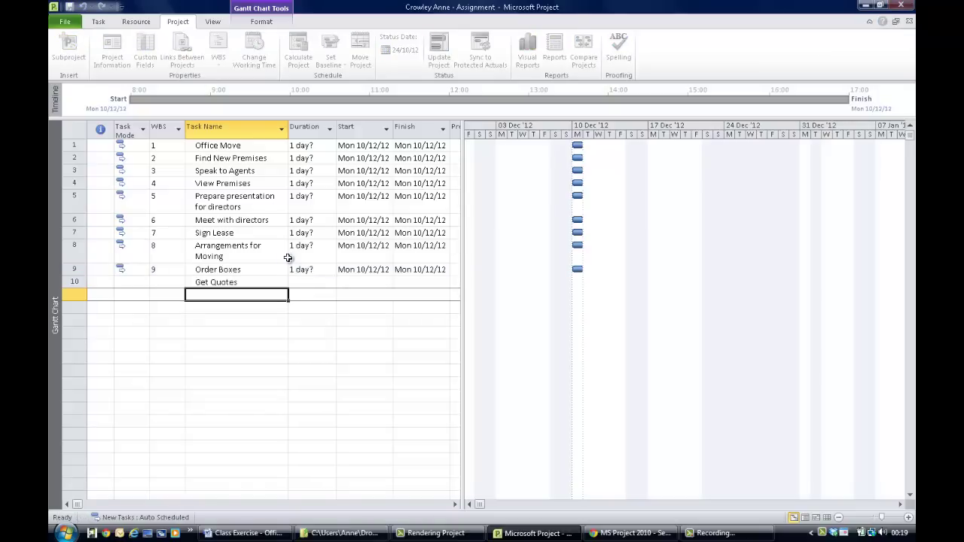
type("Fin")
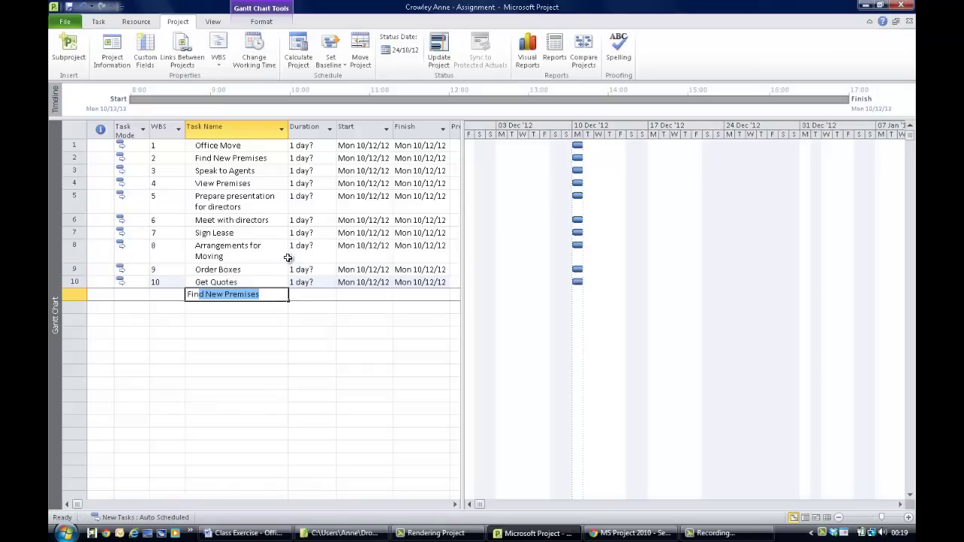
type("alse Move Sates")
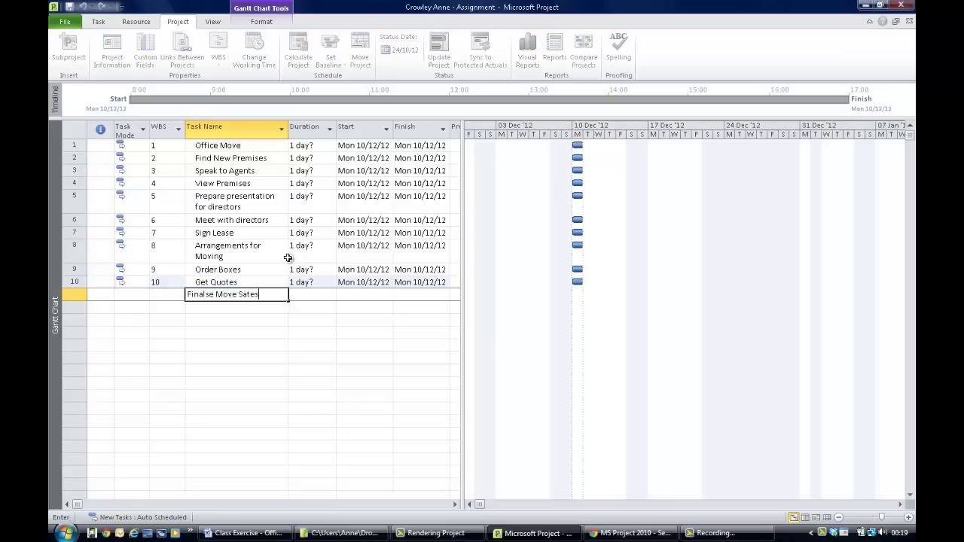
key("BackSpace")
key("BackSpace")
key("BackSpace")
key("BackSpace")
type("dates")
key("Escape")
key("Return")
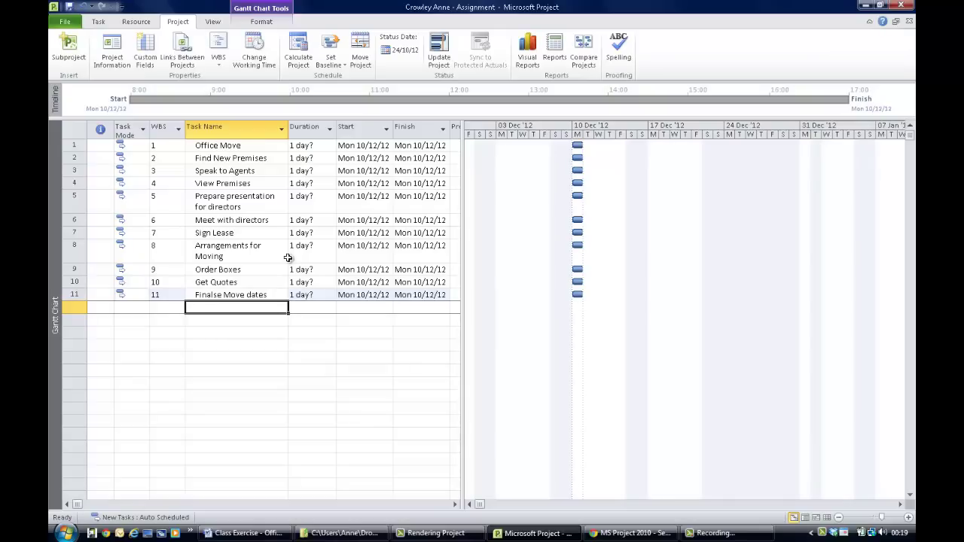
Add the tasks Begin move, Distribute boxes and Pack boxes at the end of the task list.
type("Begin move")
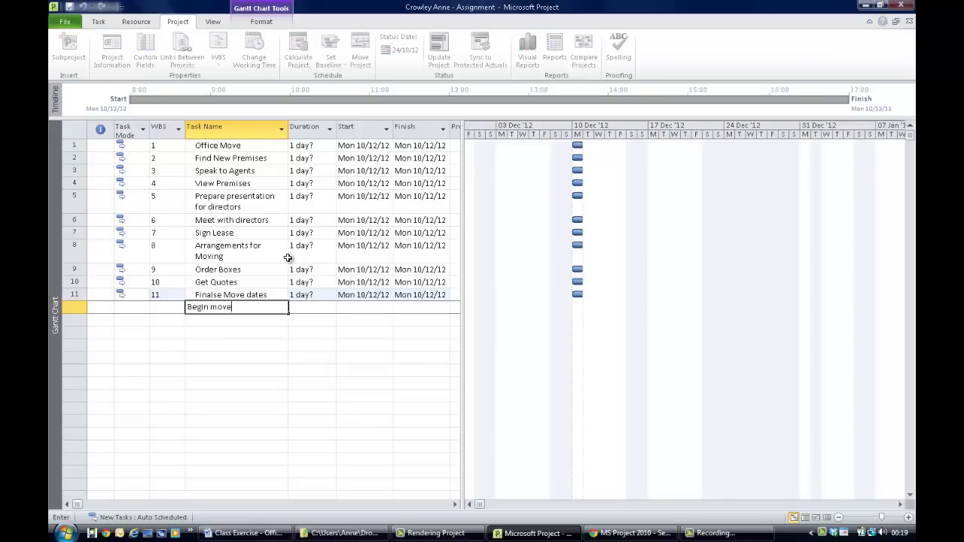
key("Return")
type("Distribute boxes")
key("Return")
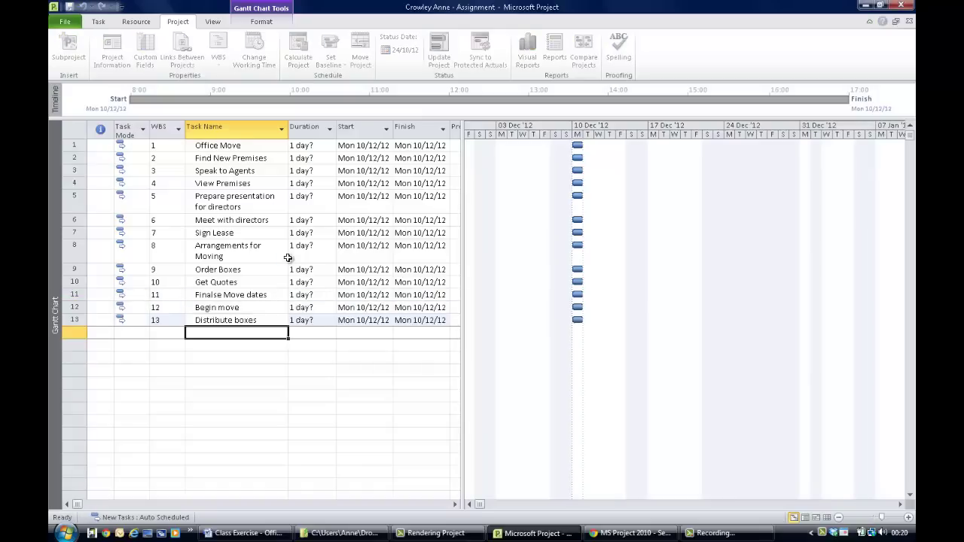
type("Pac")
type("k o")
type("oxes")
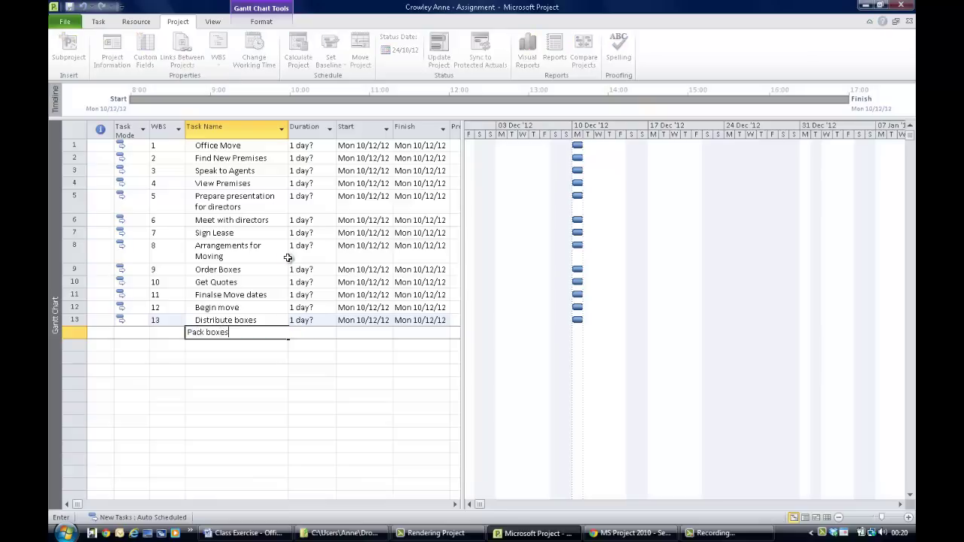
key("Return")
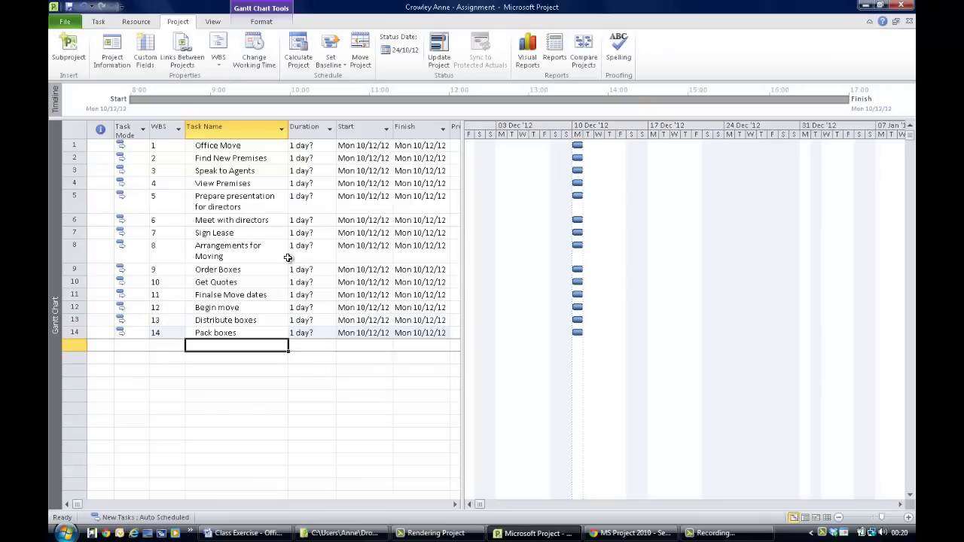
Add the tasks Disconnect Computers and Disassemble Furniture below Pack boxes.
type("Disco")
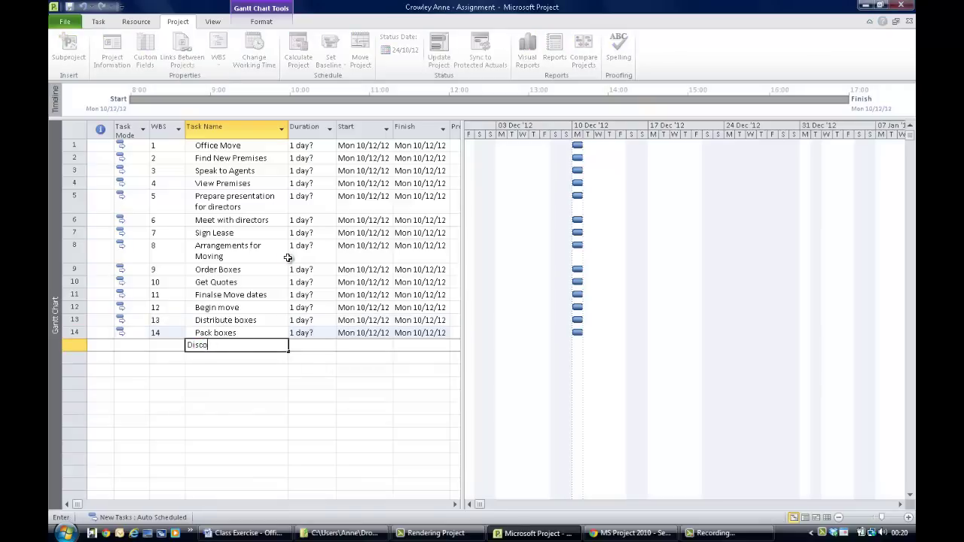
type("nnect Computers")
key("Return")
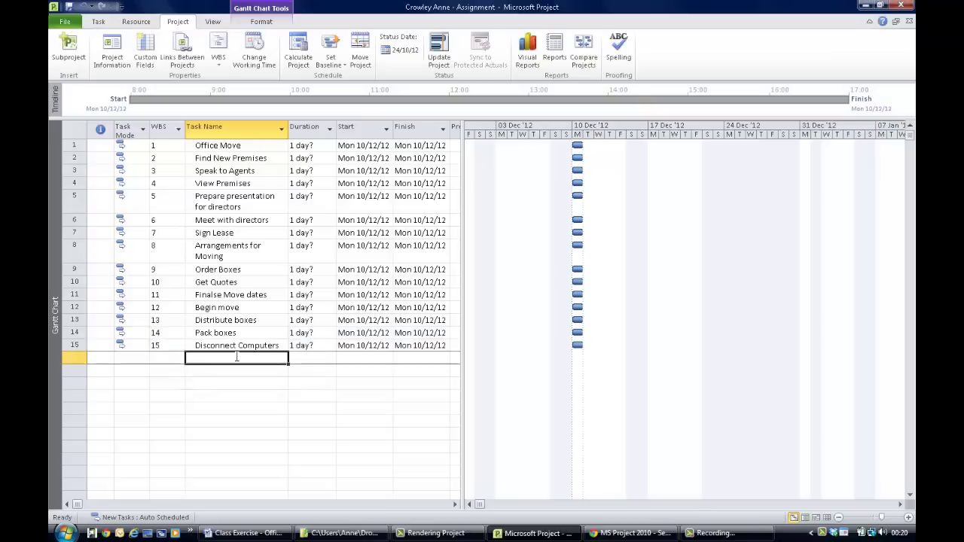
type("Disasse")
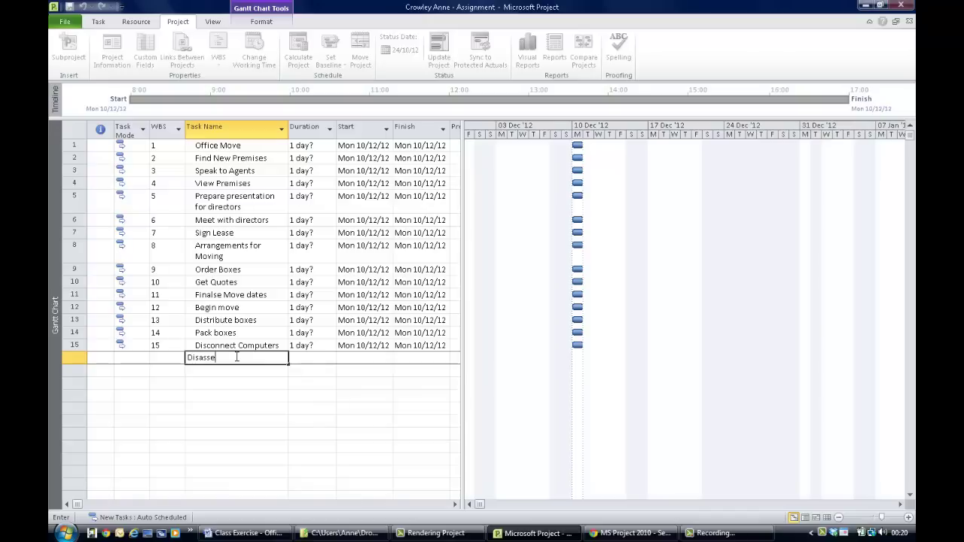
type("mble Furniture")
key("Return")
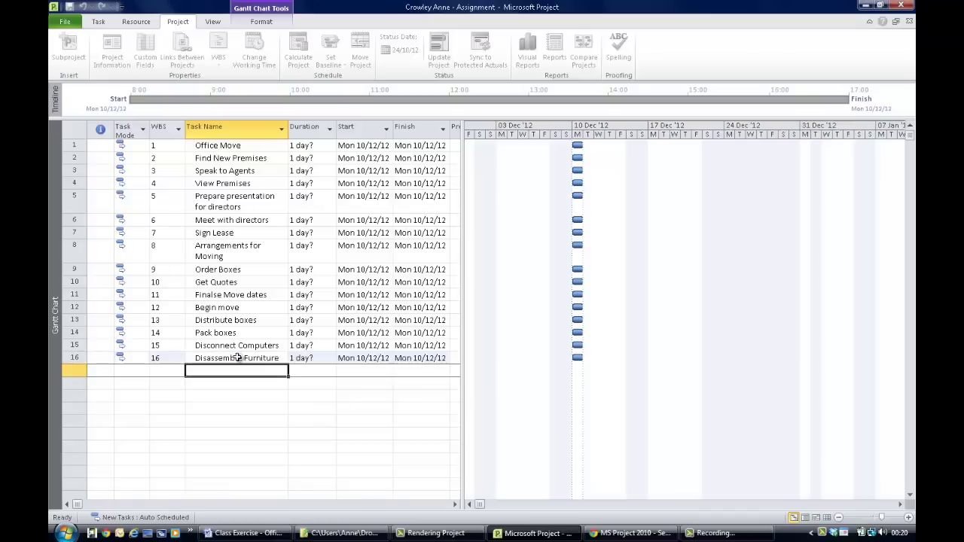
Add the task Move with Truck below Disassemble Furniture.
type("Move wit")
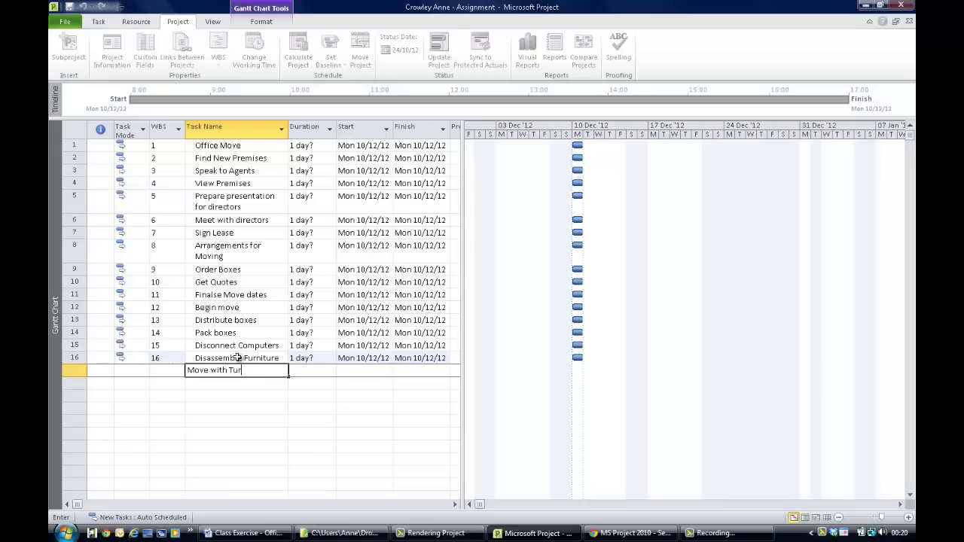
type("h Truck")
key("Return")
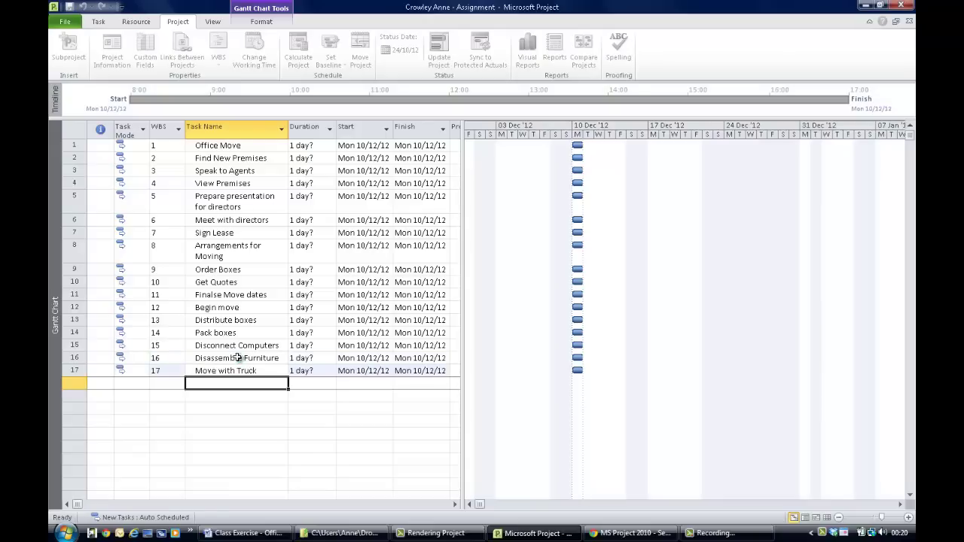
Add the tasks End Move and Reassemble Furniture below Move with Truck.
type("End")
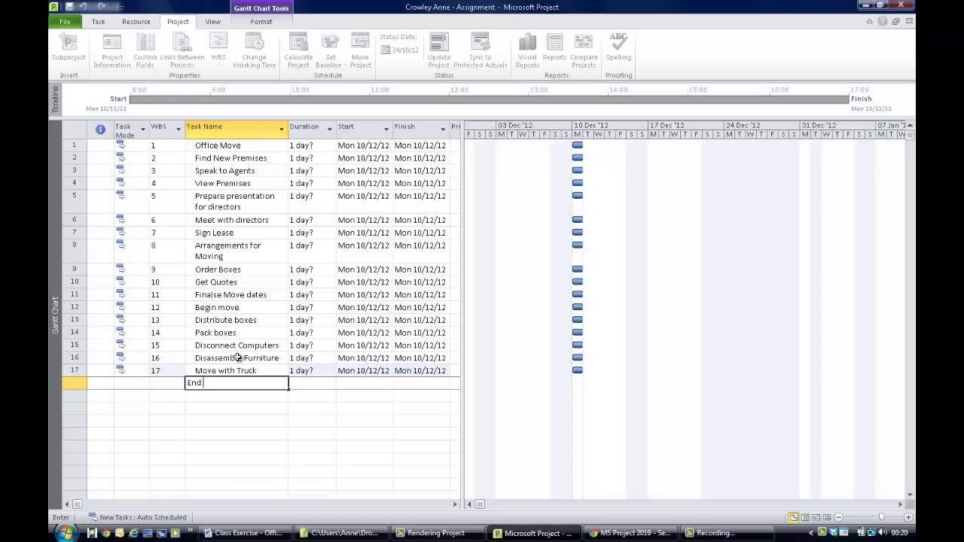
type(" Move")
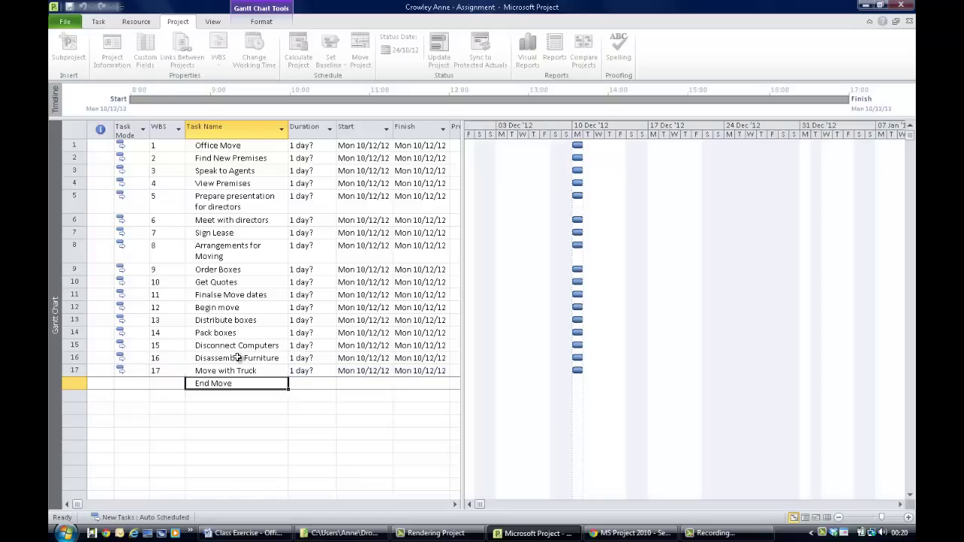
key("Return")
type("Reassemble")
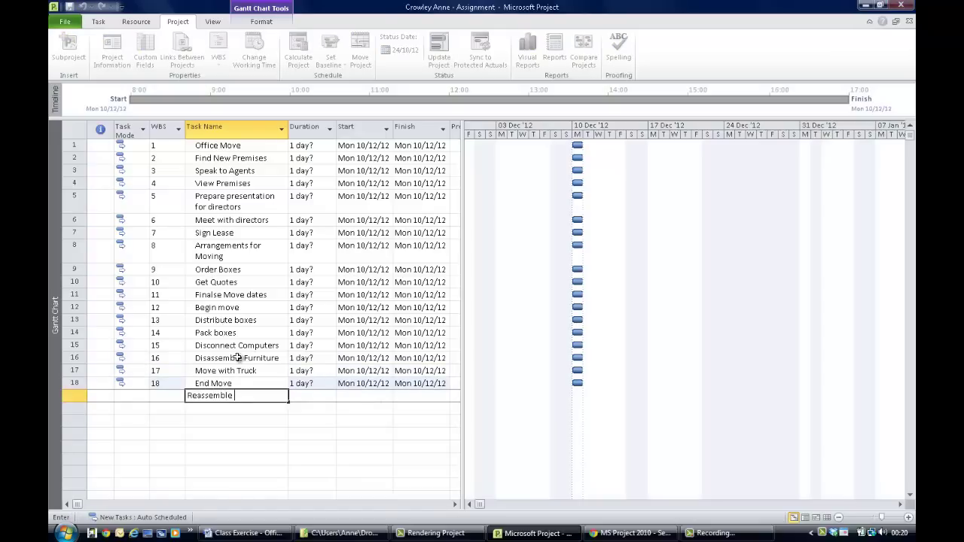
type(" Furniture")
key("Return")
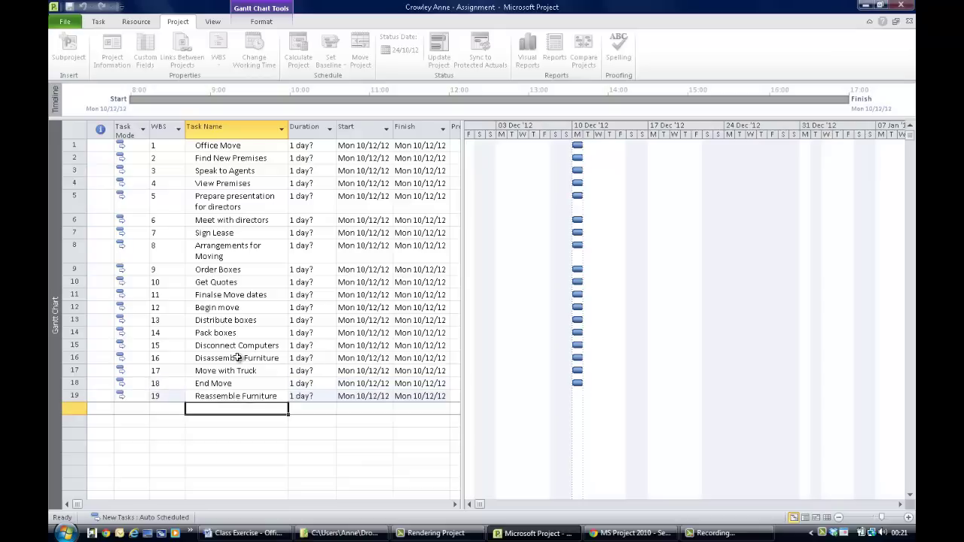
Add the tasks Reconnect Computers, Unpack Boxes and Celebrate at the end of the task list.
type("Reconne")
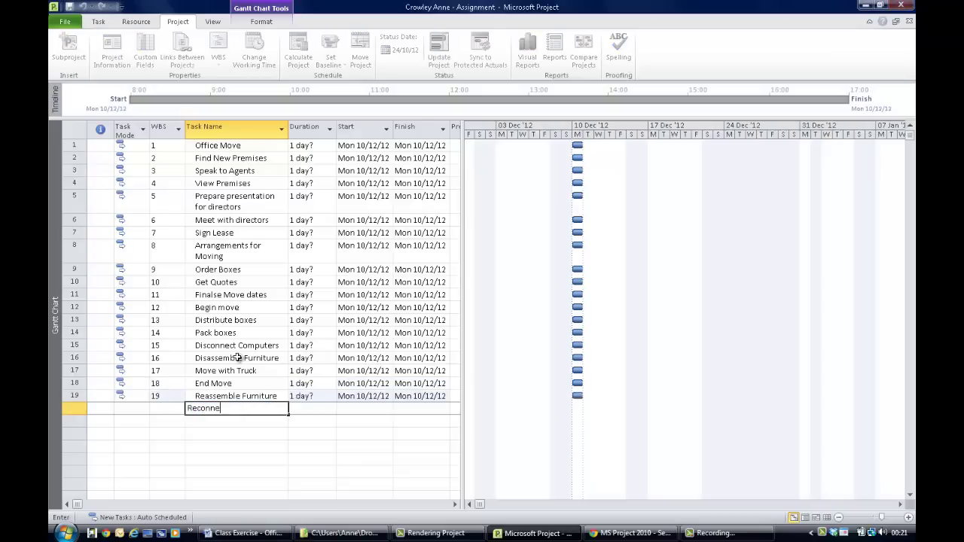
type("ct Computers")
key("Return")
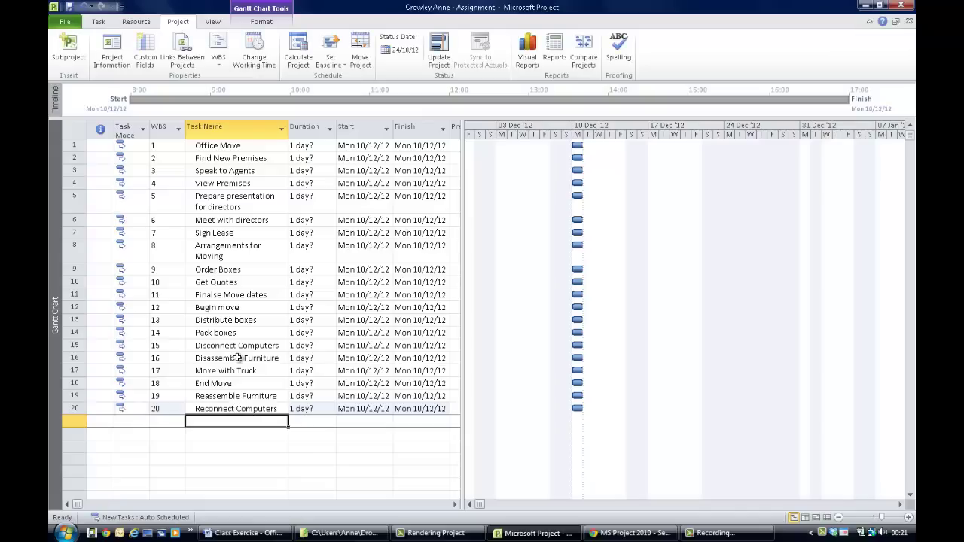
type("Unp")
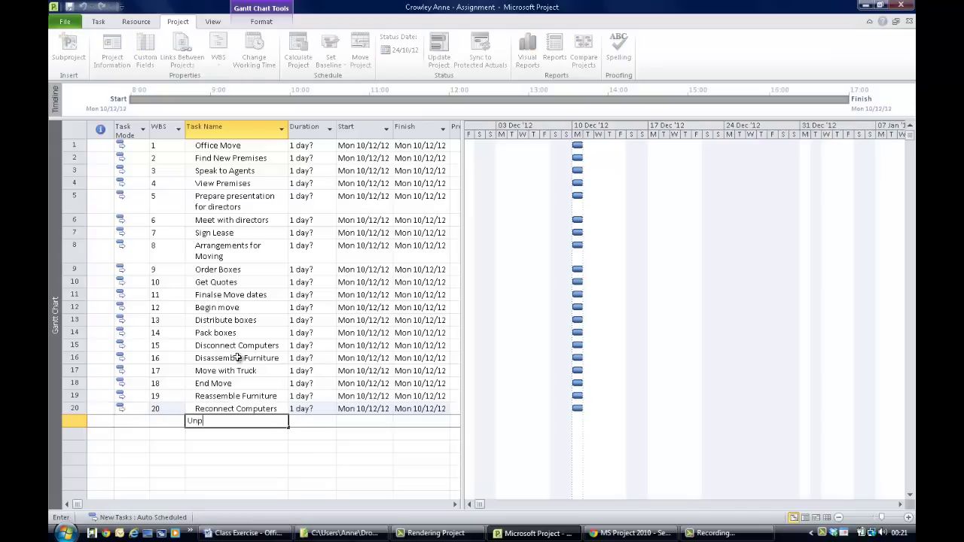
type("ack Boxes")
key("Return")
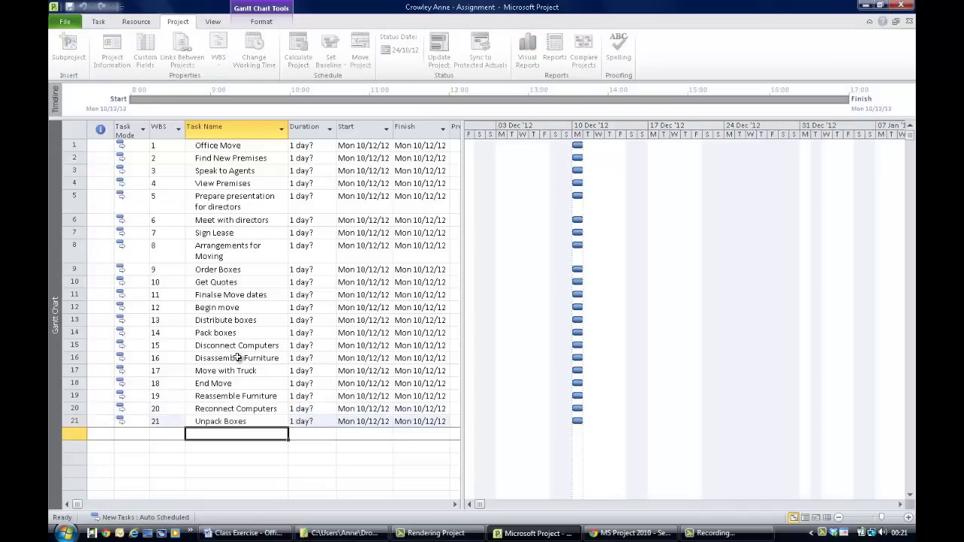
type("Cle")
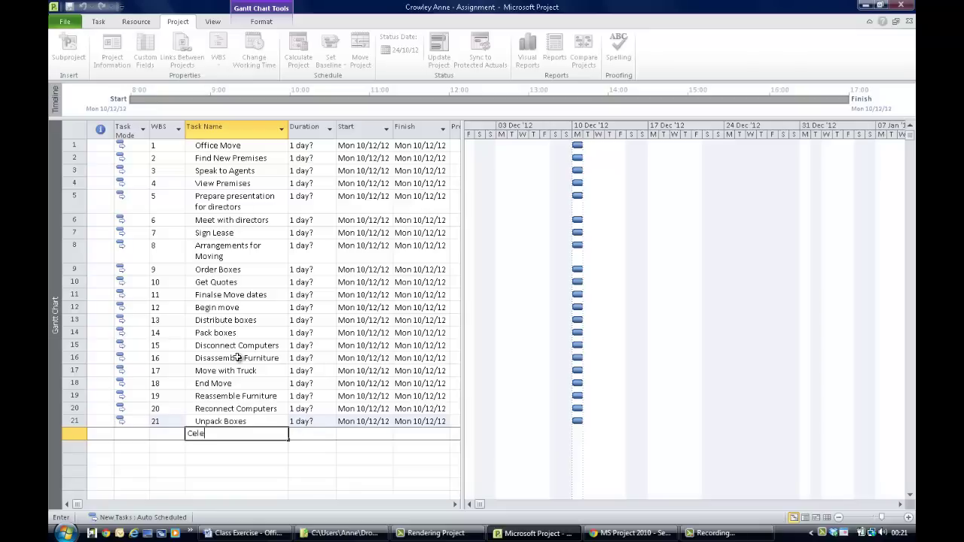
key("Return")
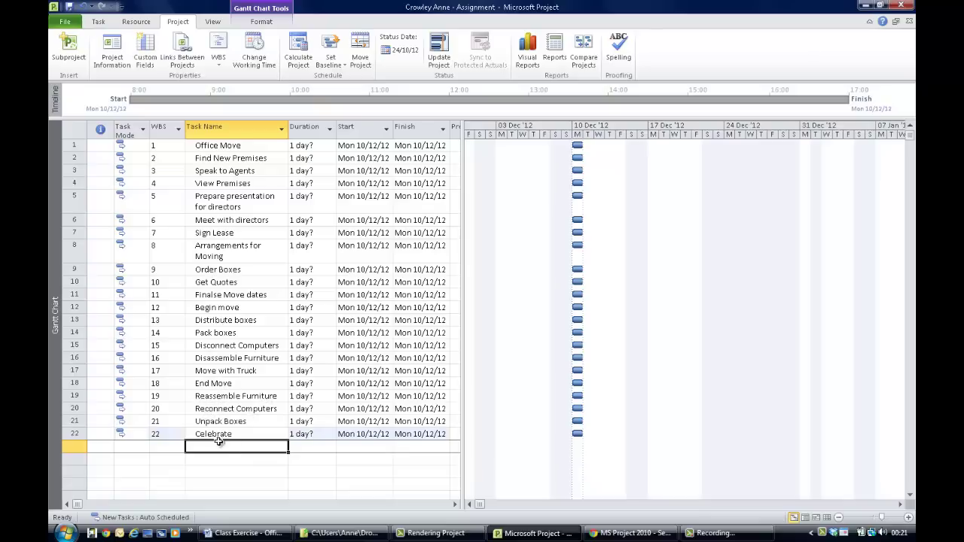
Indent Reassemble Furniture, Reconnect Computers, Unpack Boxes and Celebrate one level as subtasks of End Move.
left_click(220, 401)
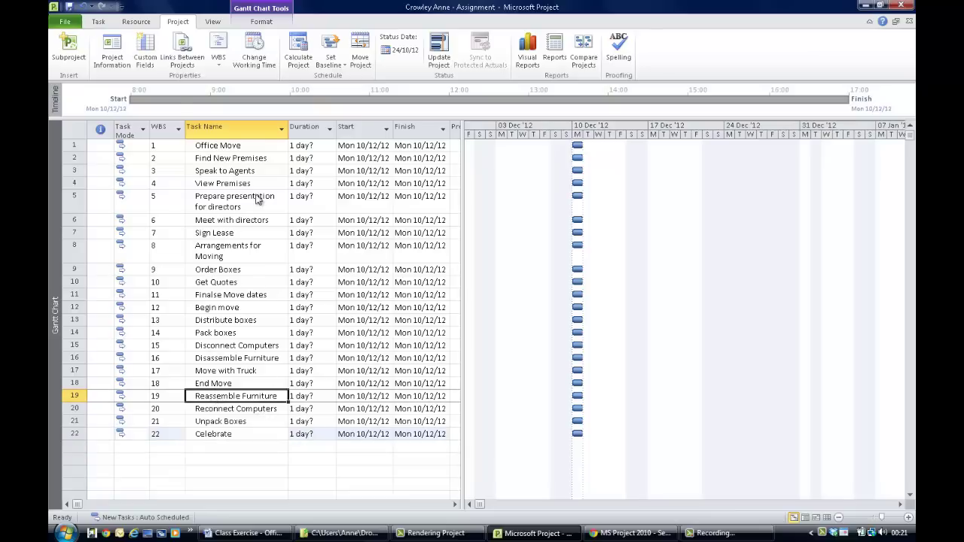
left_click(98, 23)
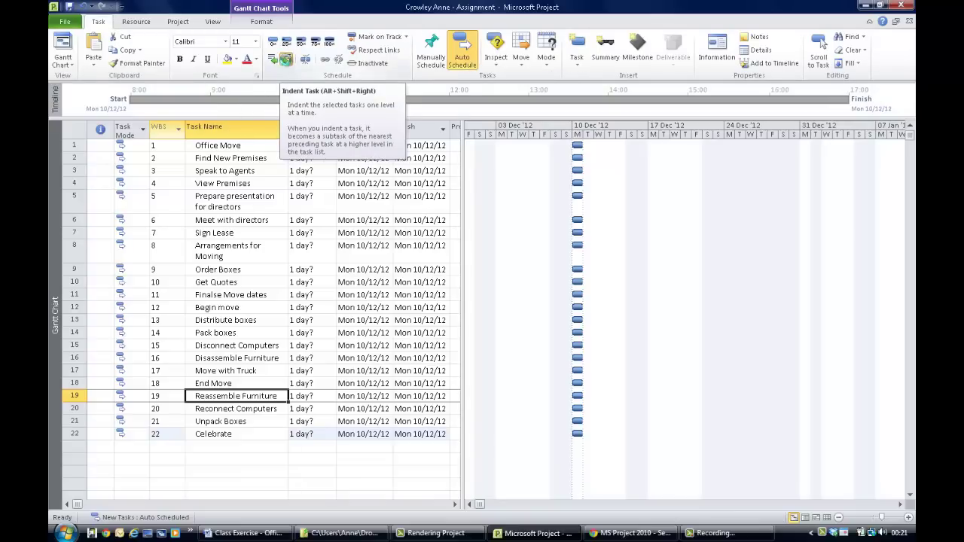
left_click(286, 60)
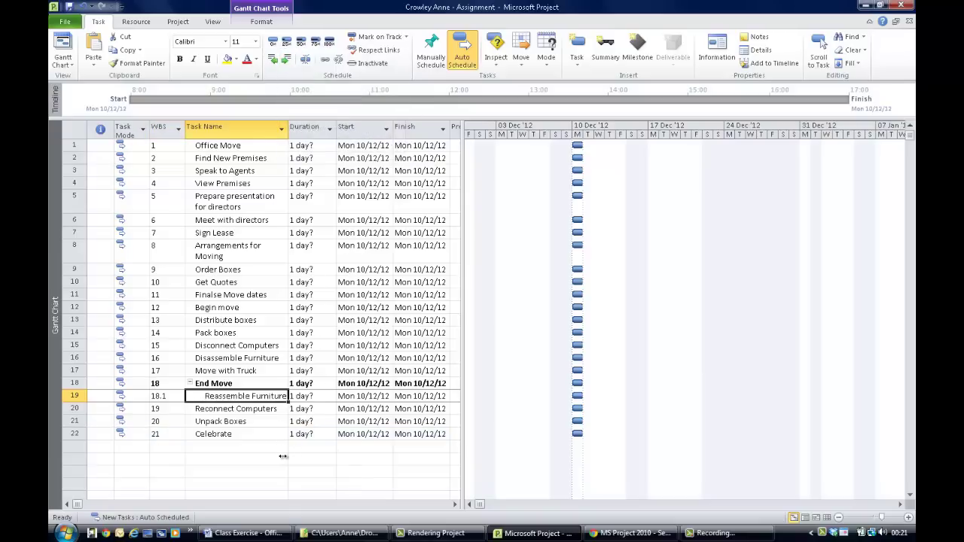
left_click(228, 414)
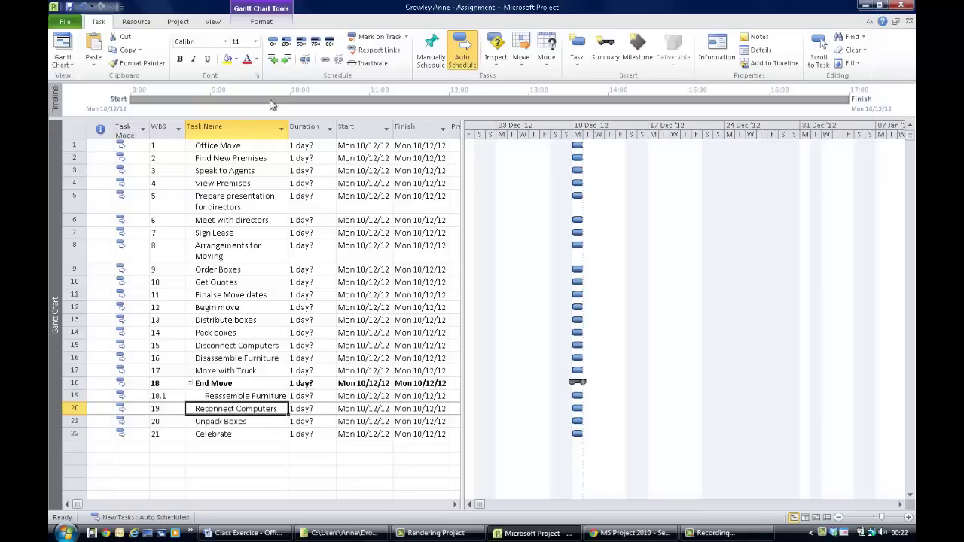
left_click(286, 60)
left_click(219, 423)
left_click(286, 59)
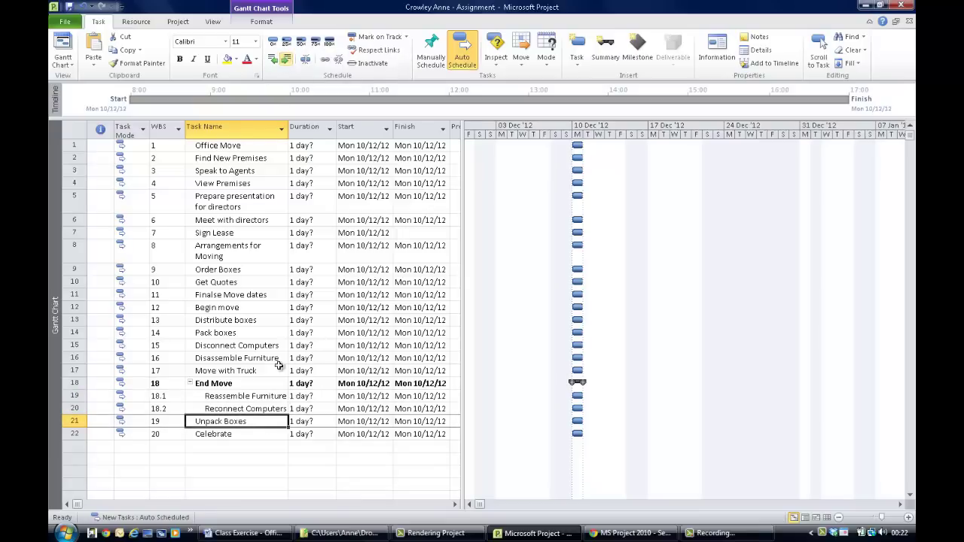
left_click(228, 437)
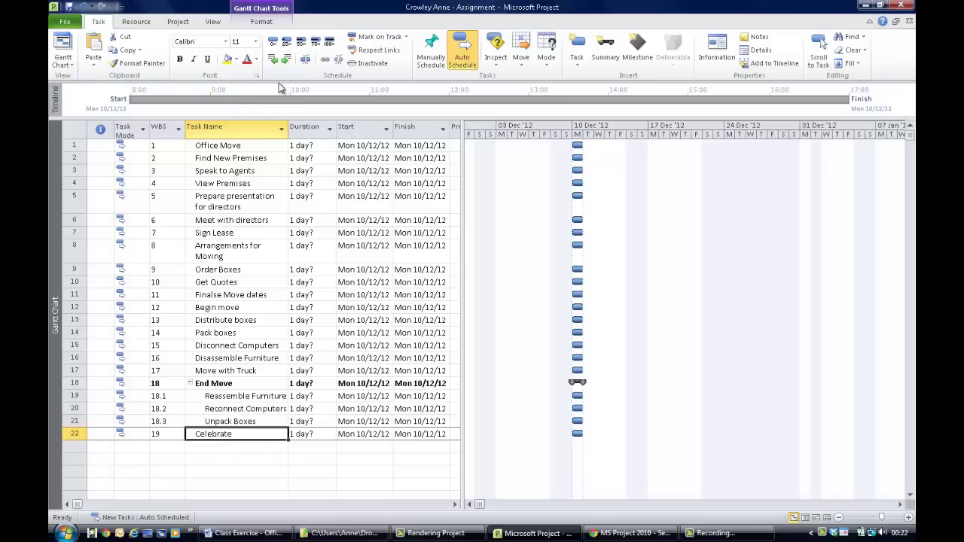
left_click(286, 60)
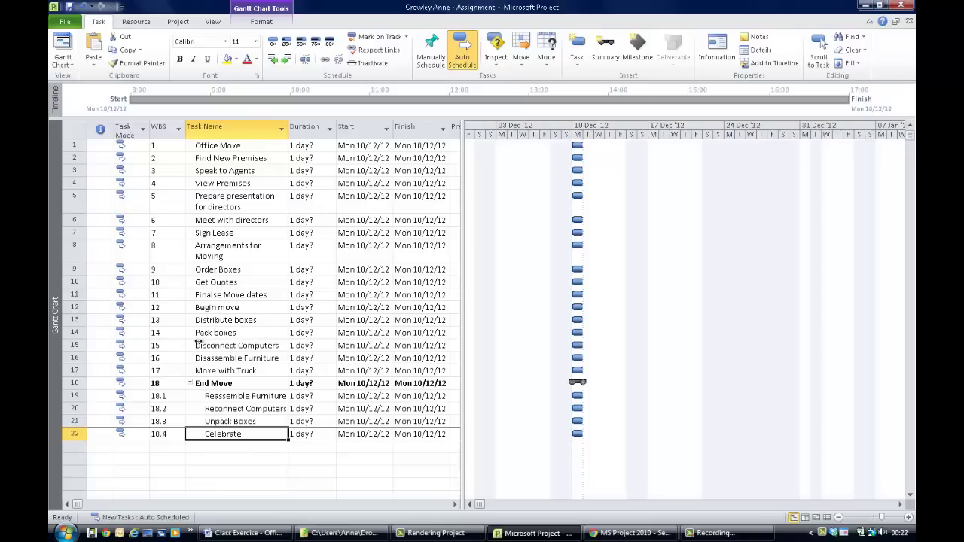
Indent the five tasks from Distribute boxes to Move with Truck as subtasks of Begin move.
left_click(205, 320)
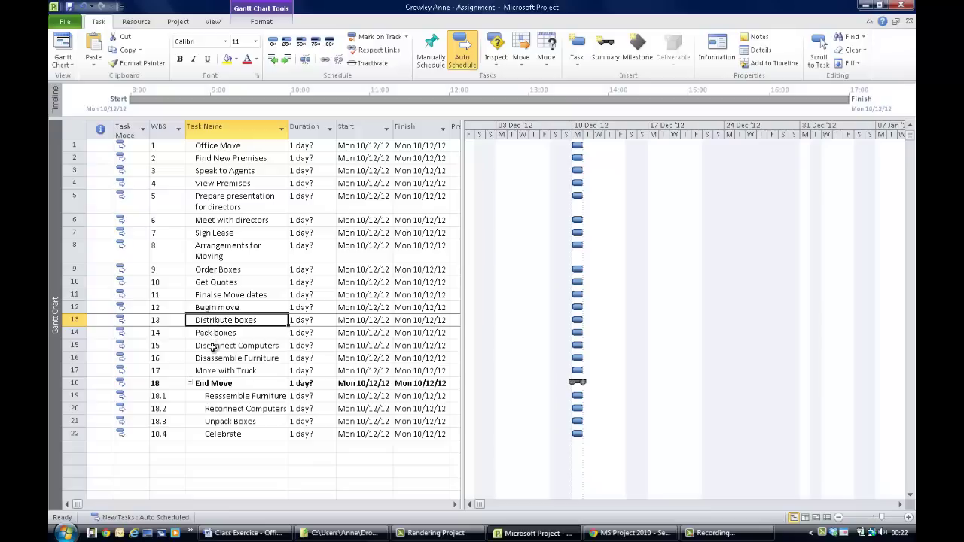
left_click(209, 371, "shift")
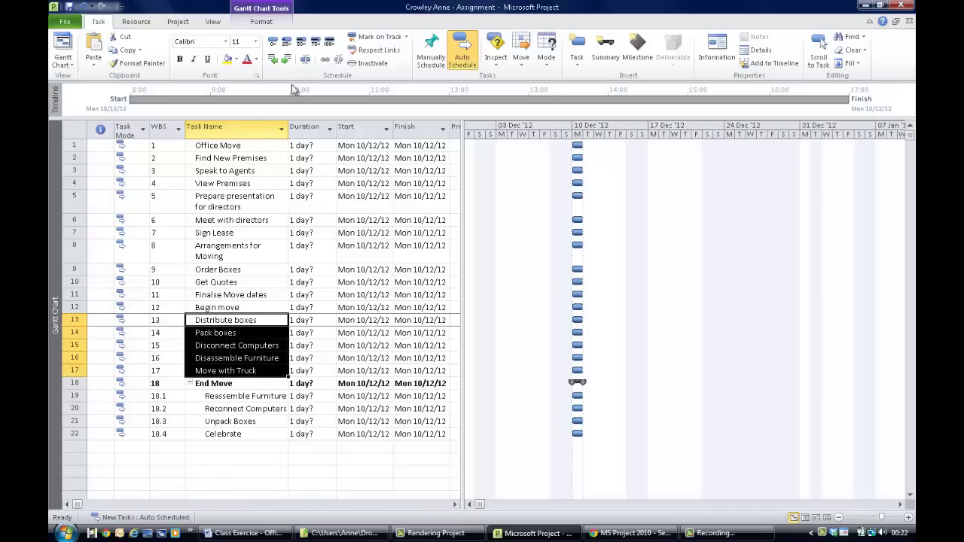
left_click(286, 60)
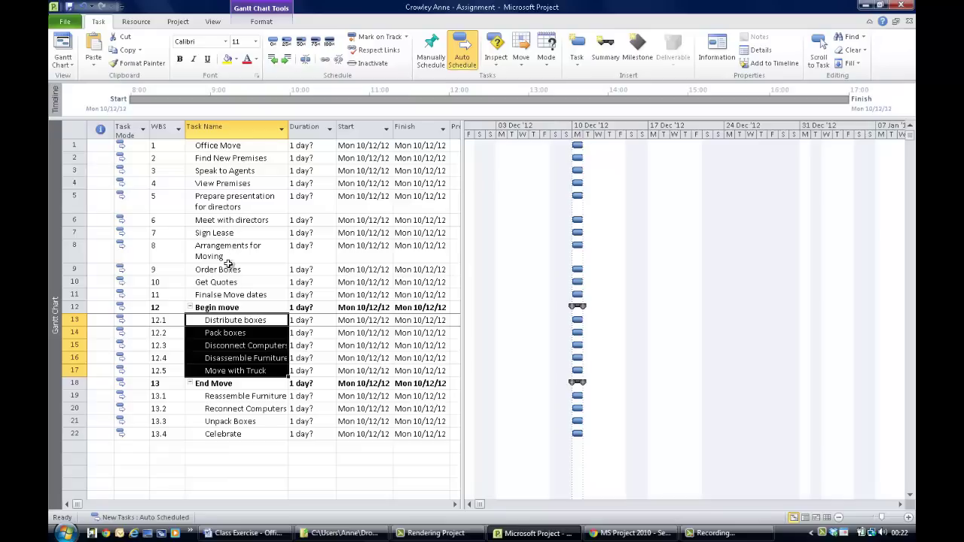
Indent Order Boxes through Finalse Move dates under Arrangements for Moving, and Speak to Agents through Sign Lease under Find New Premises.
left_click_drag(223, 270, 221, 290)
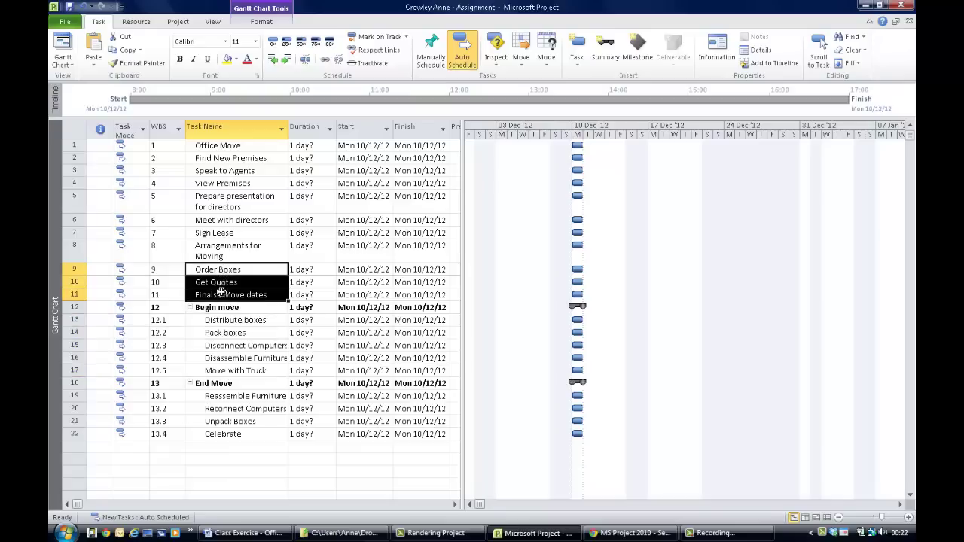
left_click(286, 60)
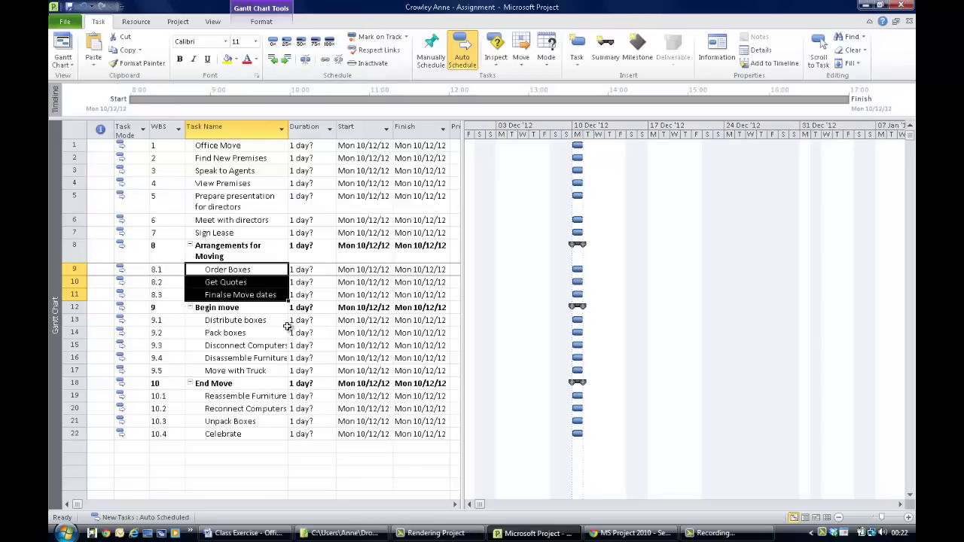
left_click_drag(228, 171, 223, 236)
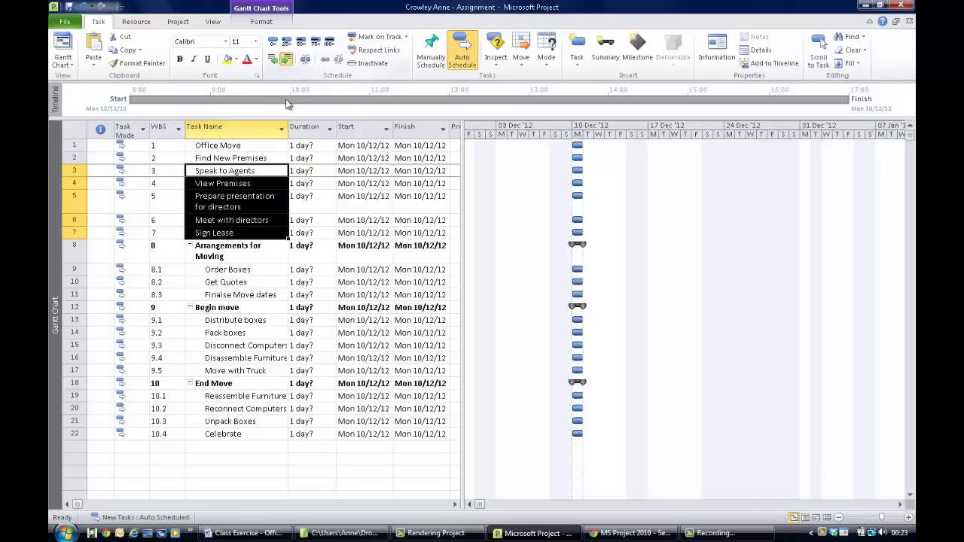
key("alt+shift+Right")
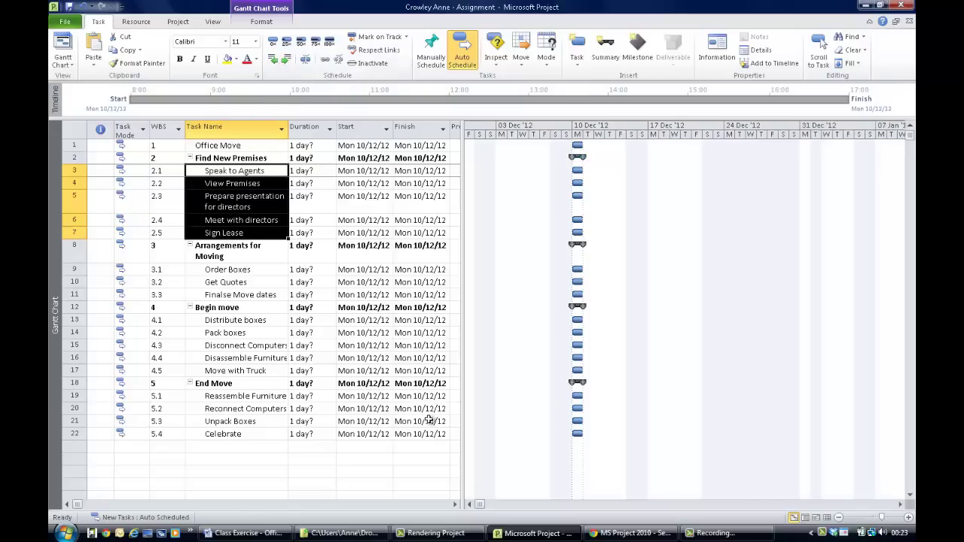
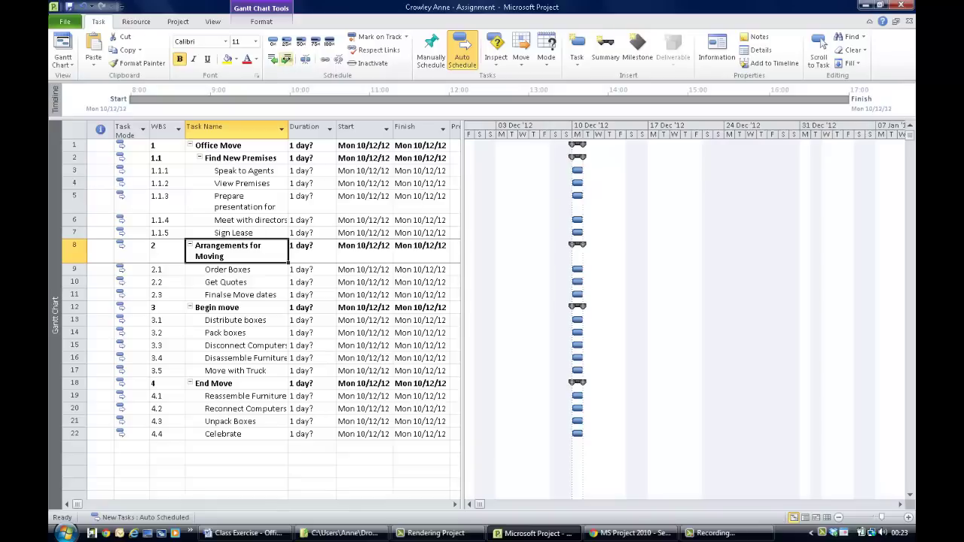
Indent the summary tasks Arrangements for Moving, Begin move and End Move one level under Office Move.
left_click(286, 58)
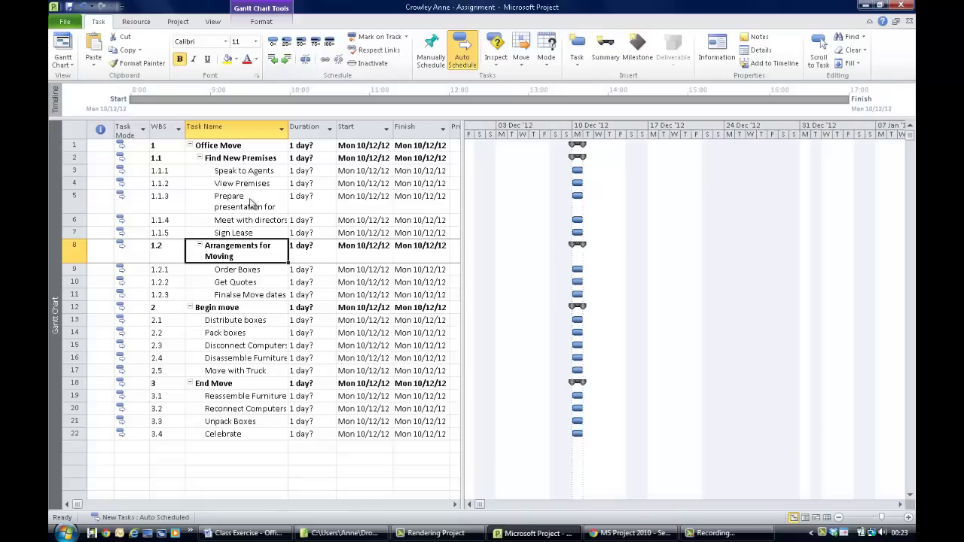
left_click(226, 308)
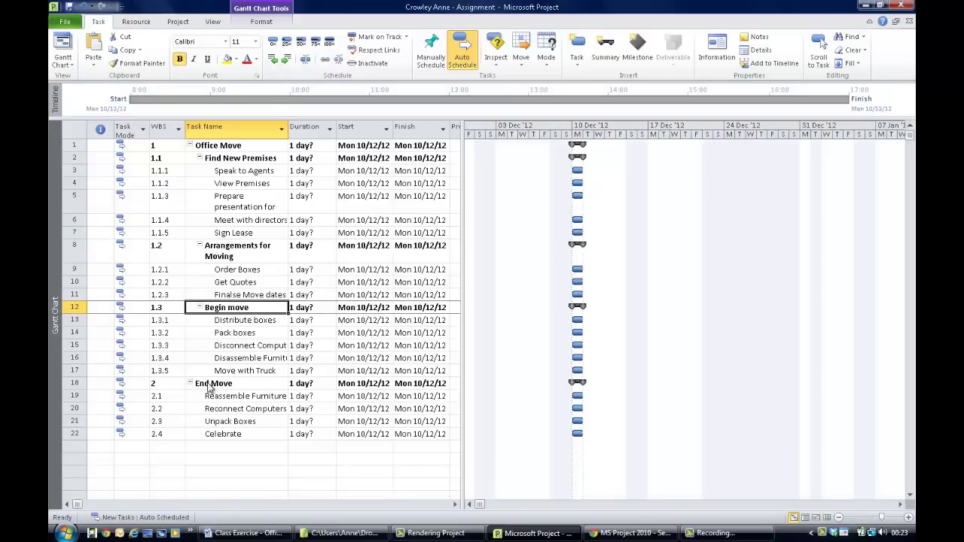
left_click(286, 59)
left_click(218, 383)
key("alt+shift+Right")
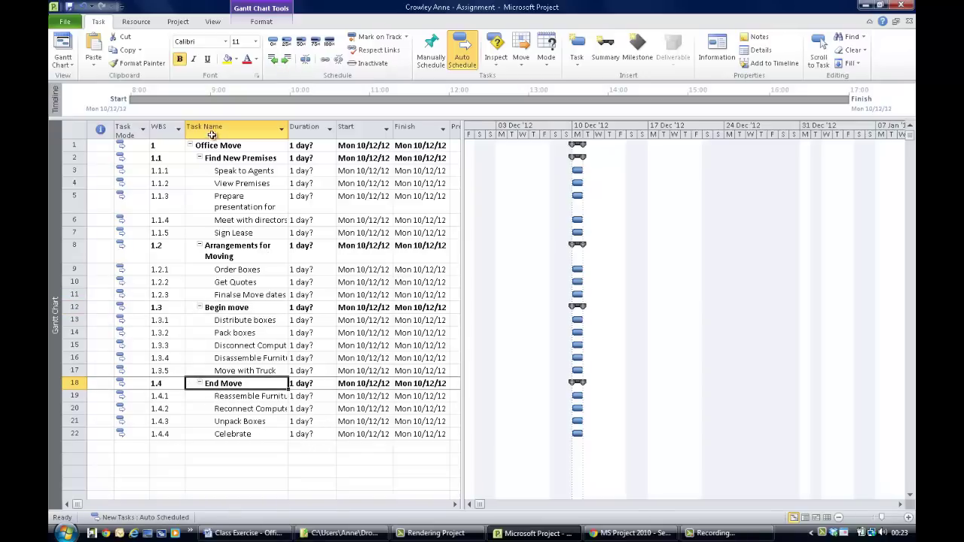
Collapse and re-expand the subtasks of End Move, Begin move and Office Move to check the outline structure.
left_click(199, 384)
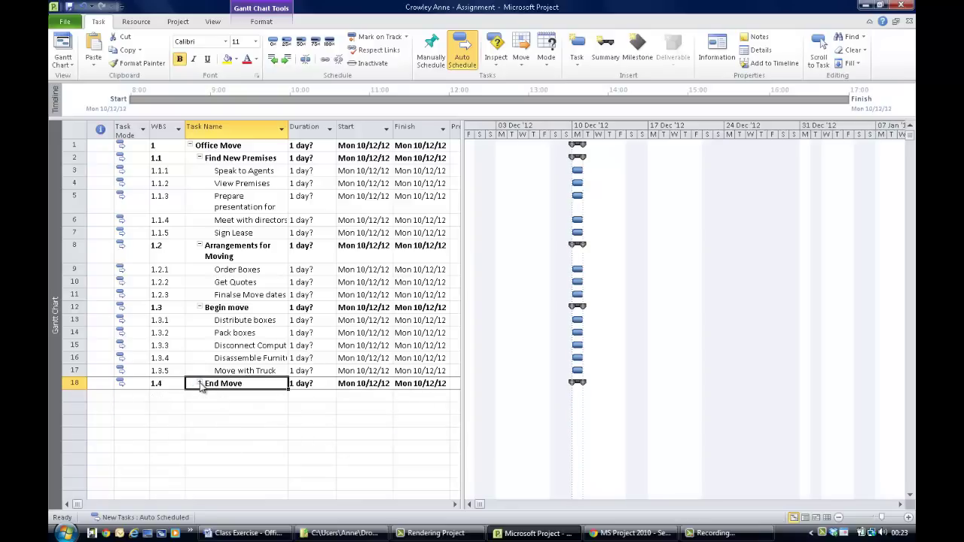
left_click(200, 384)
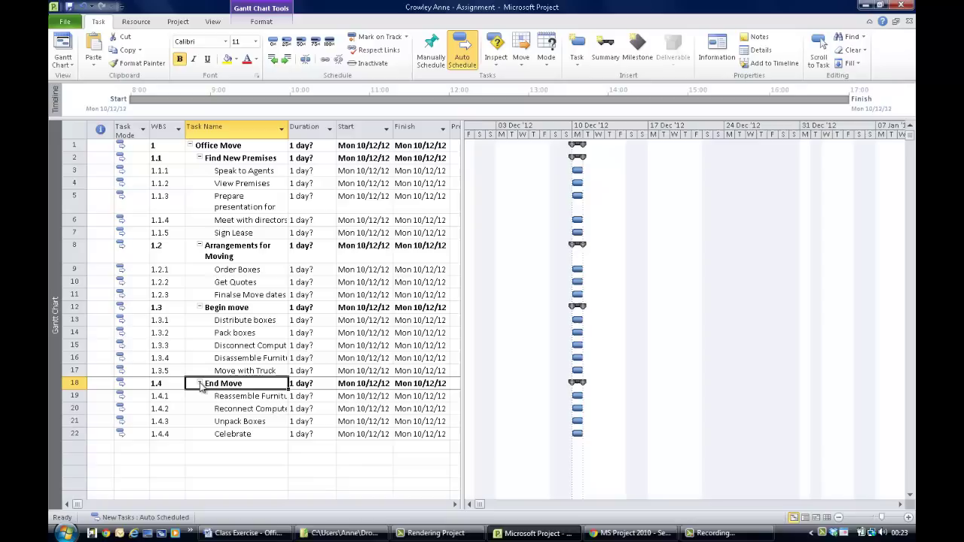
left_click(200, 309)
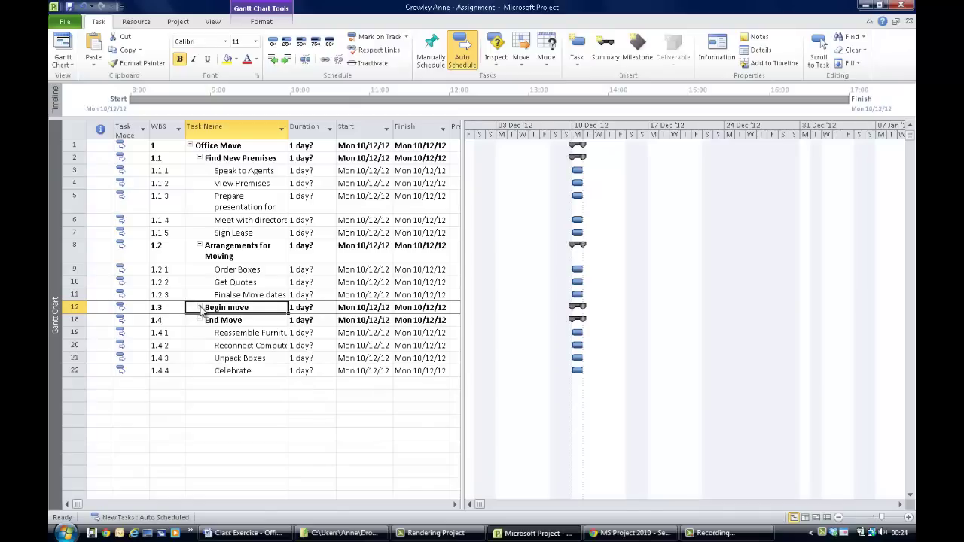
left_click(201, 308)
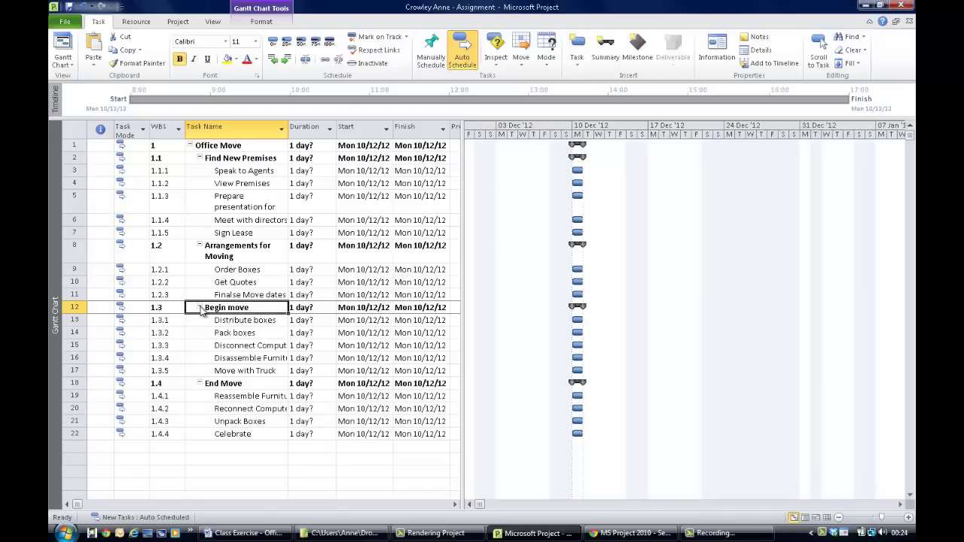
left_click(190, 146)
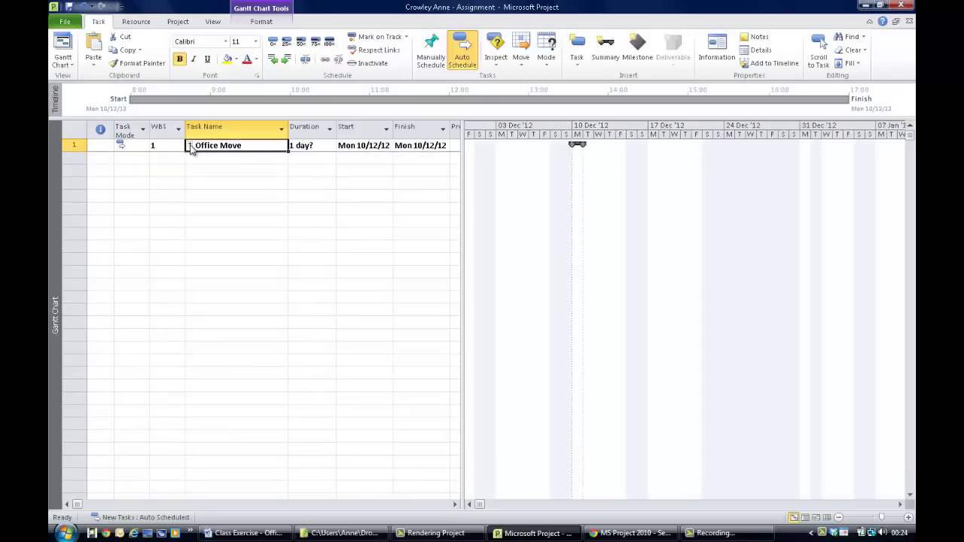
left_click(191, 146)
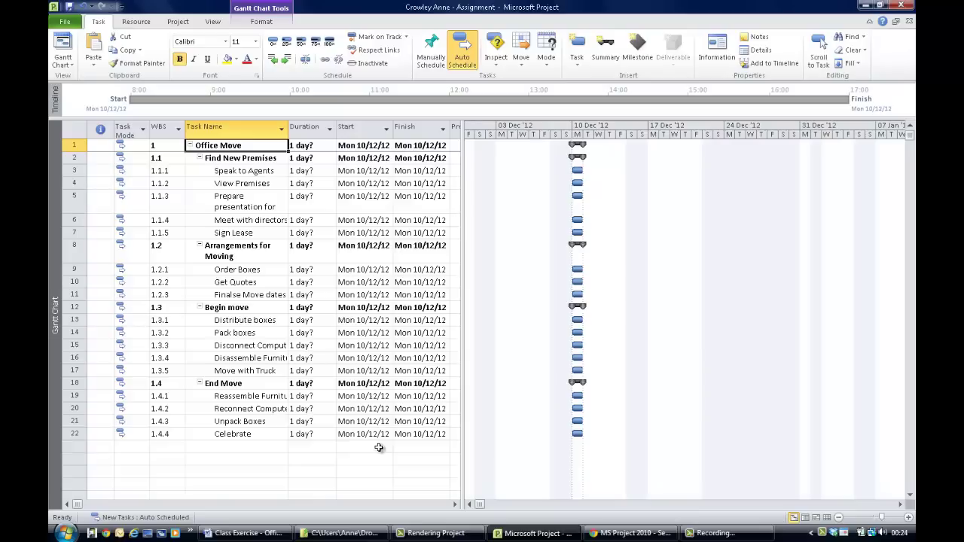
Set the duration of Speak to Agents to 2 days and View Premises to 4 days.
left_click(304, 172)
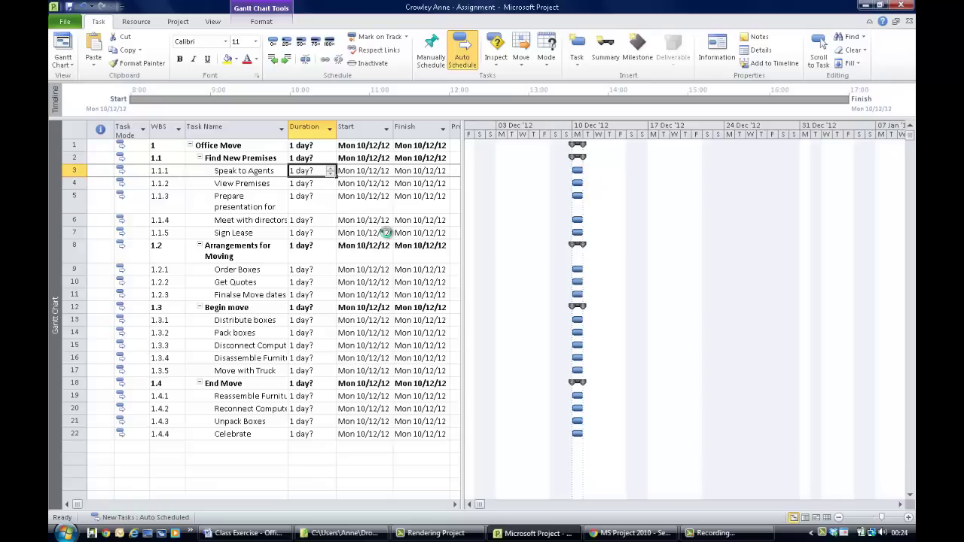
type("2")
key("Return")
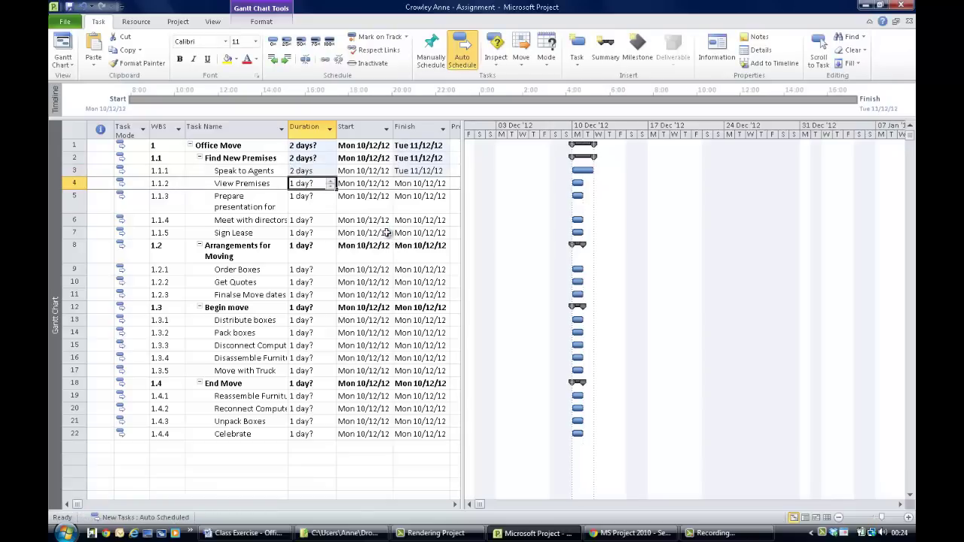
type("4")
key("Return")
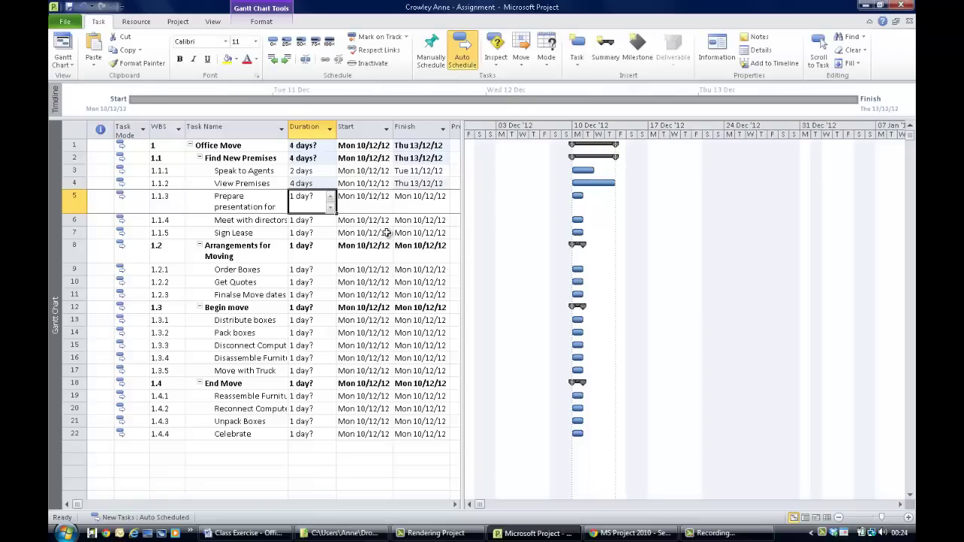
Set the durations of the presentation preparation task to 1 hour, Meet with directors to 2 hours and Sign Lease to 1 hour.
type("1 ")
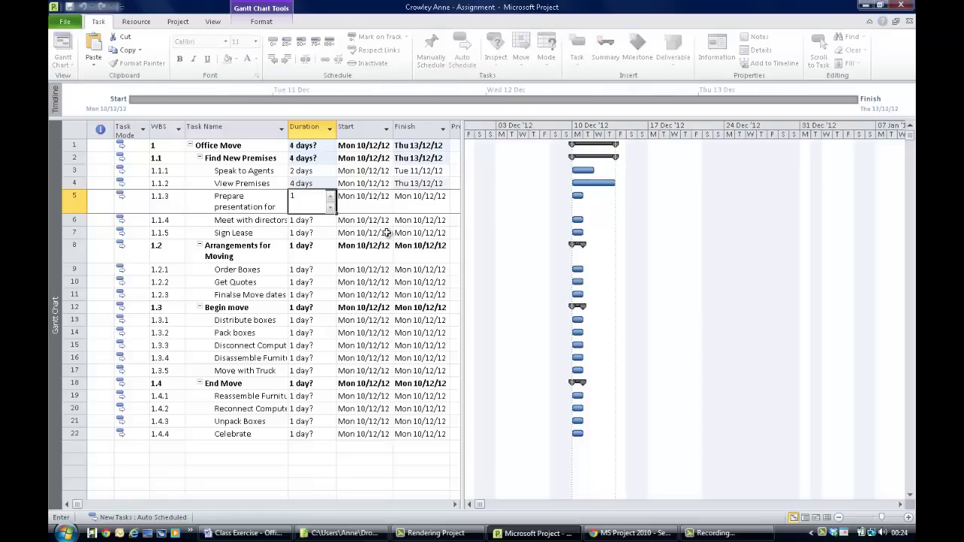
type("h")
key("Return")
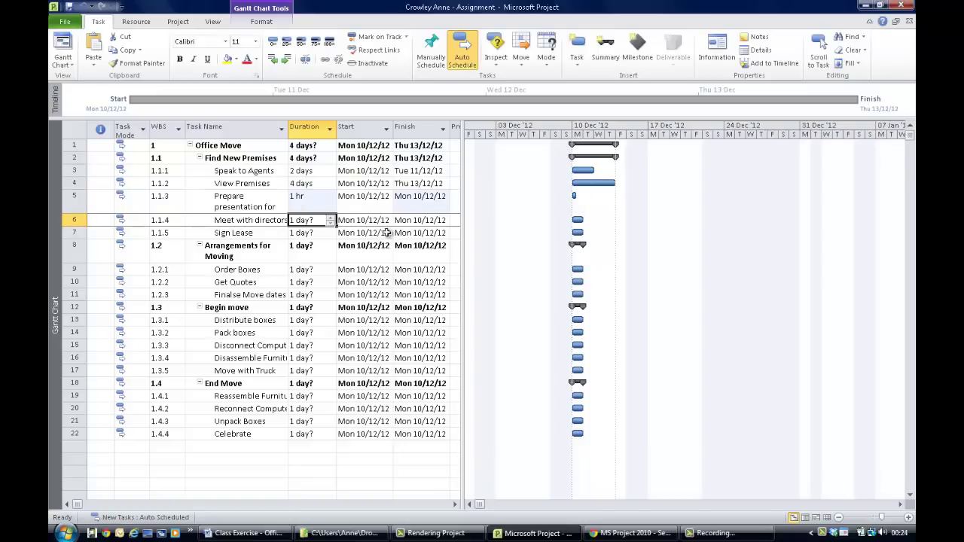
type("2h")
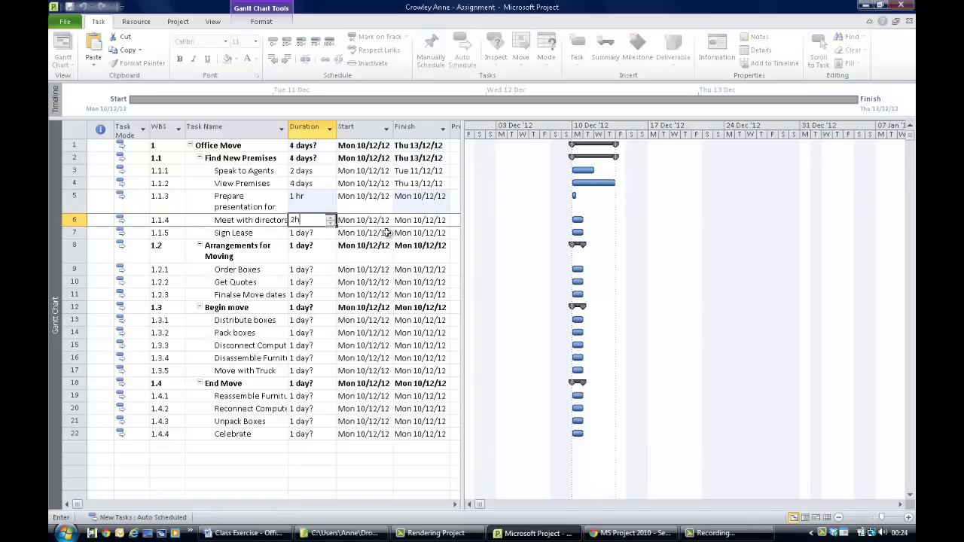
key("Return")
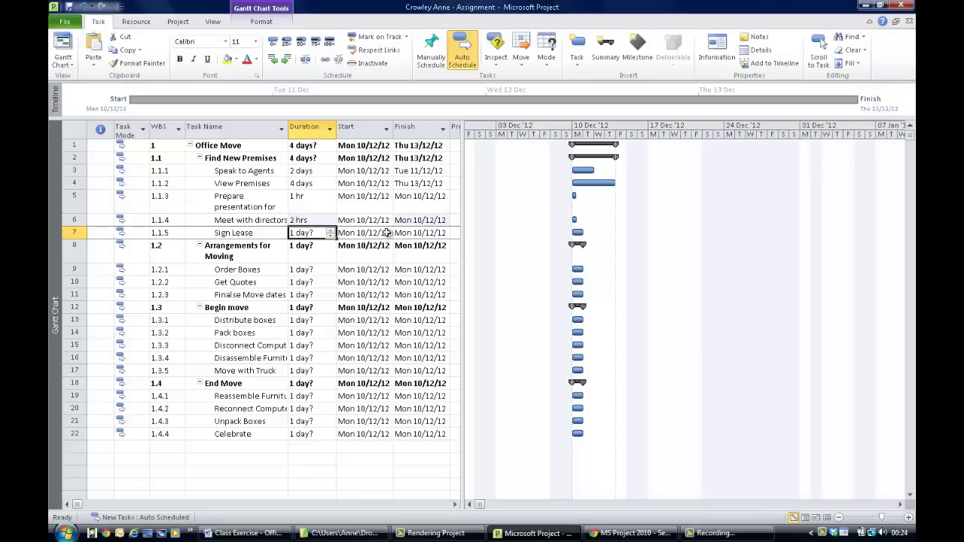
type("1hr")
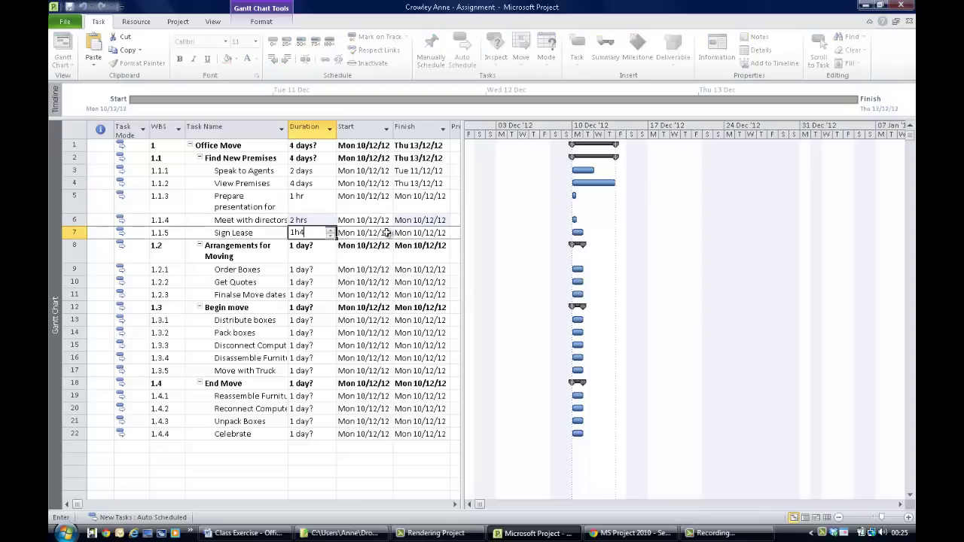
key("Return")
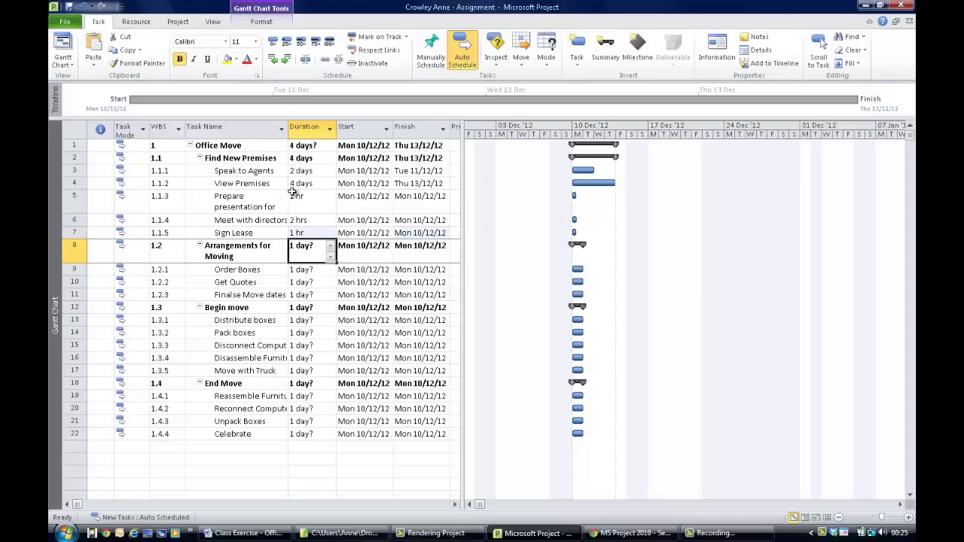
Set the durations under Arrangements for Moving: Order Boxes 1 day, Get Quotes 1 day and Finalse Move dates 0.5 days.
left_click(301, 271)
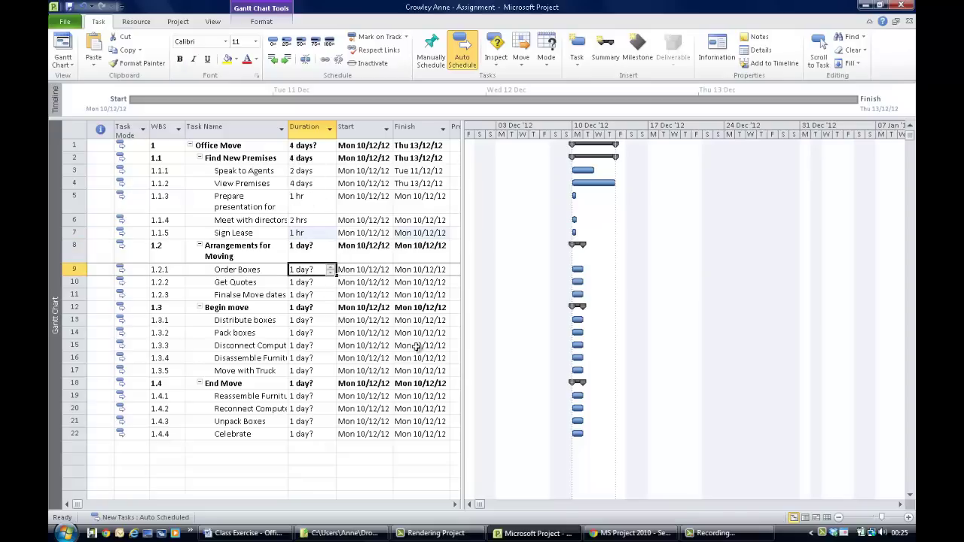
type("1")
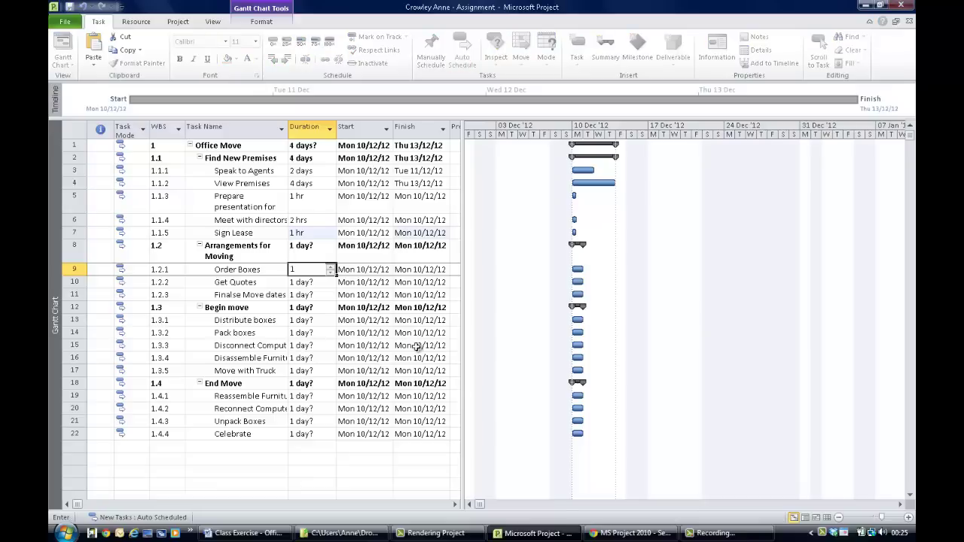
key("Return")
type("1")
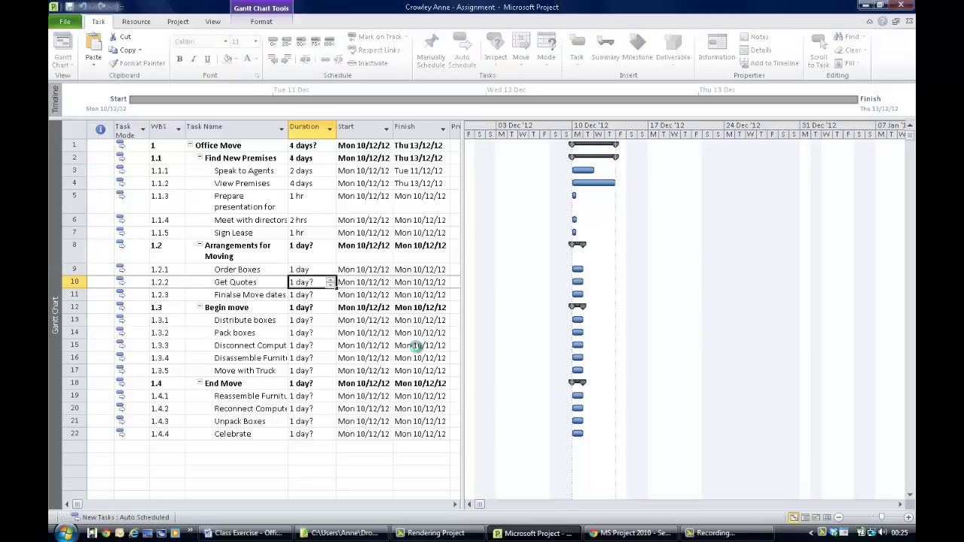
key("Return")
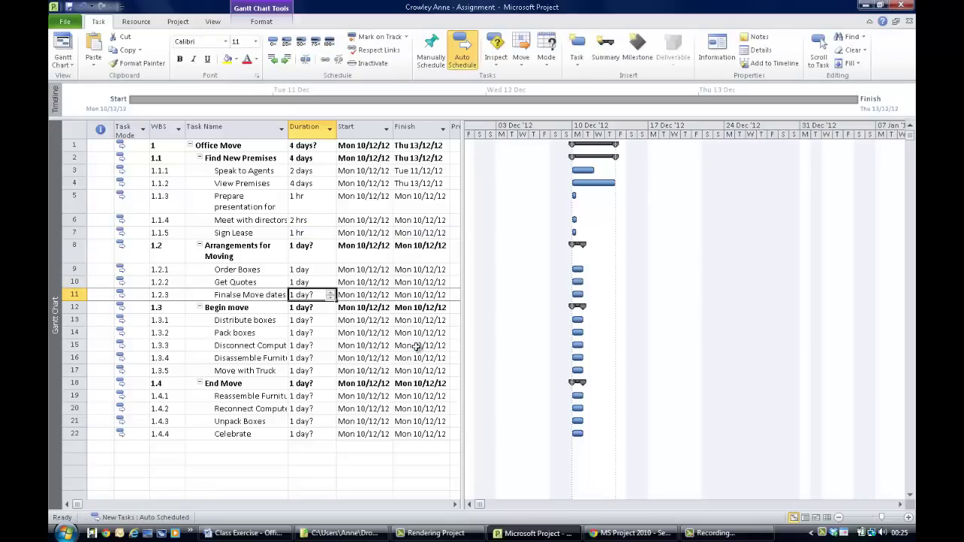
type("0.5")
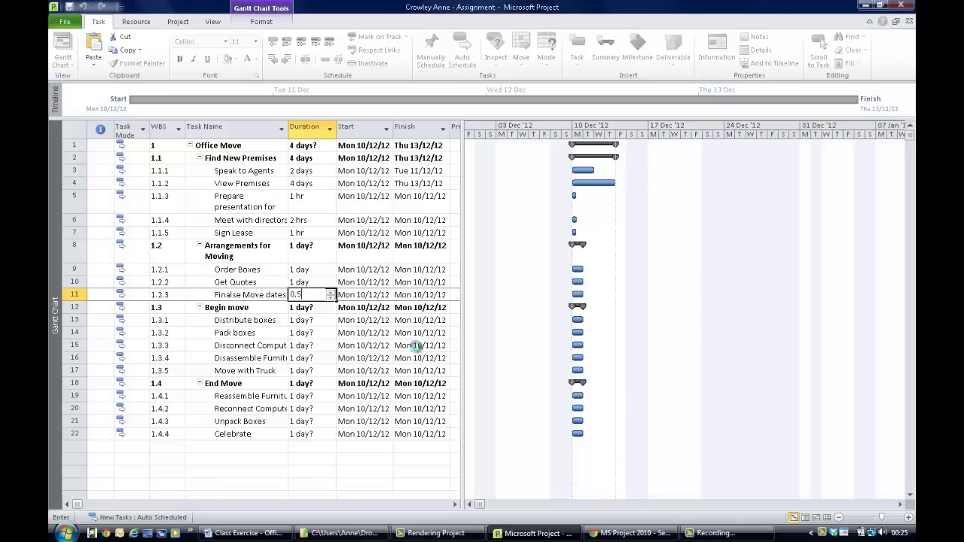
key("Return")
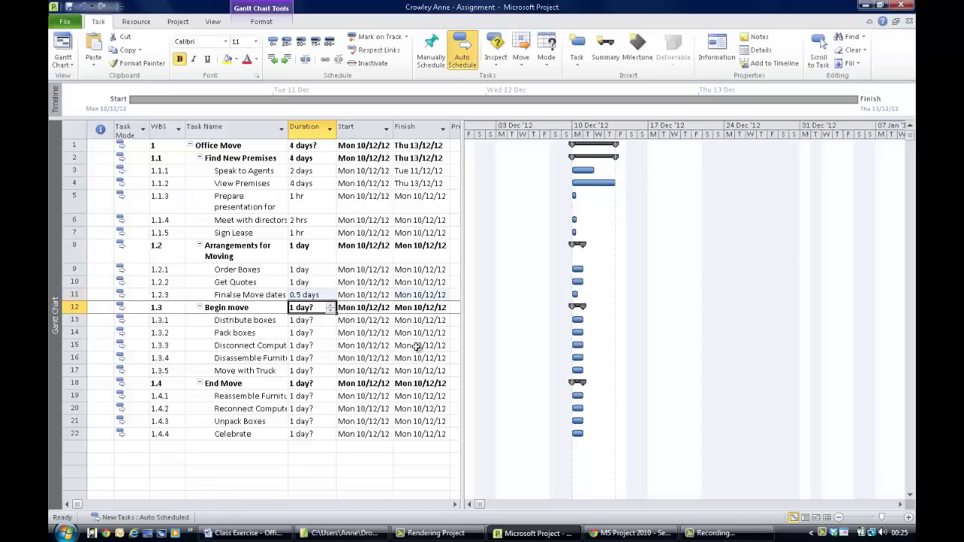
Set the duration of Distribute boxes to 1 day and Pack boxes to 3 days.
key("Return")
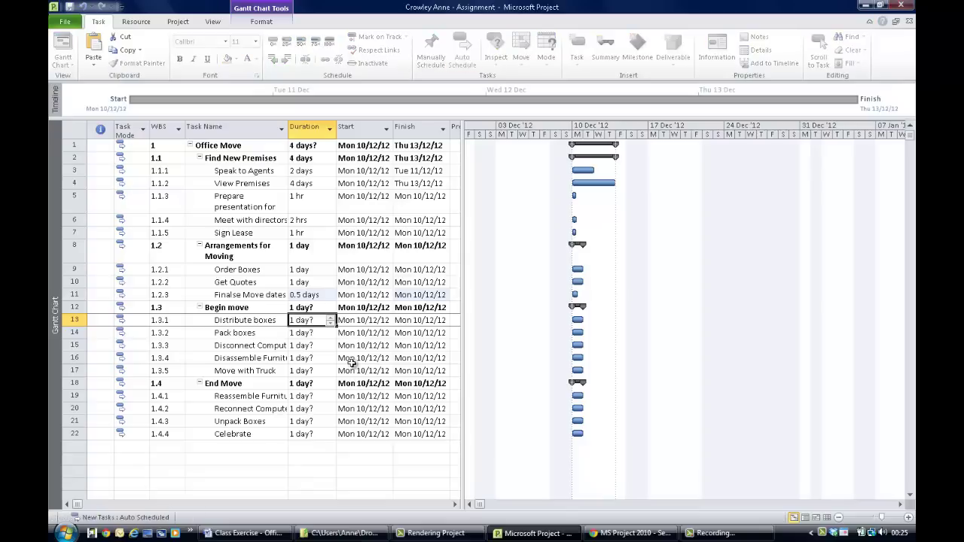
key("Return")
type("3")
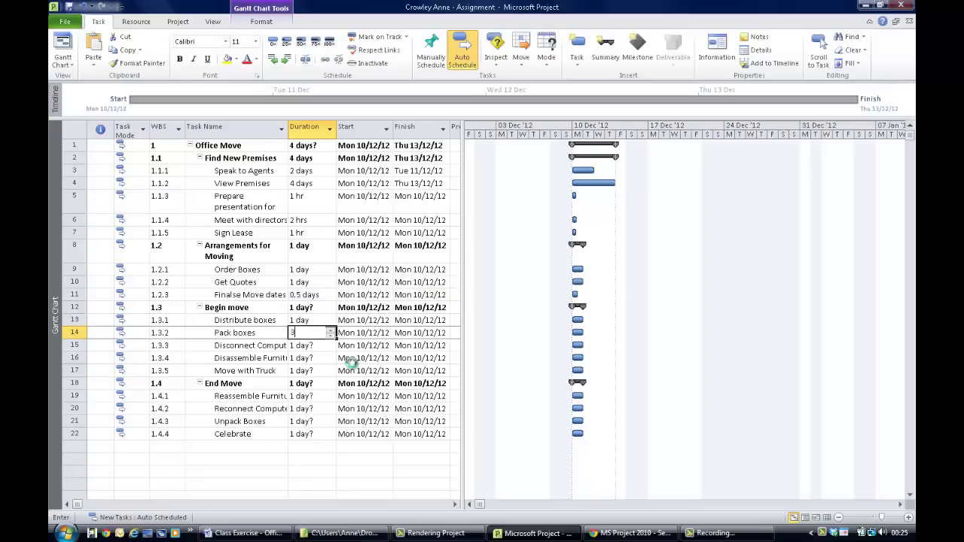
key("Return")
Set the durations of the computer disconnection task to 1 day, the furniture disassembly task to 1.5 days and Move with Truck to 1 day.
type("1")
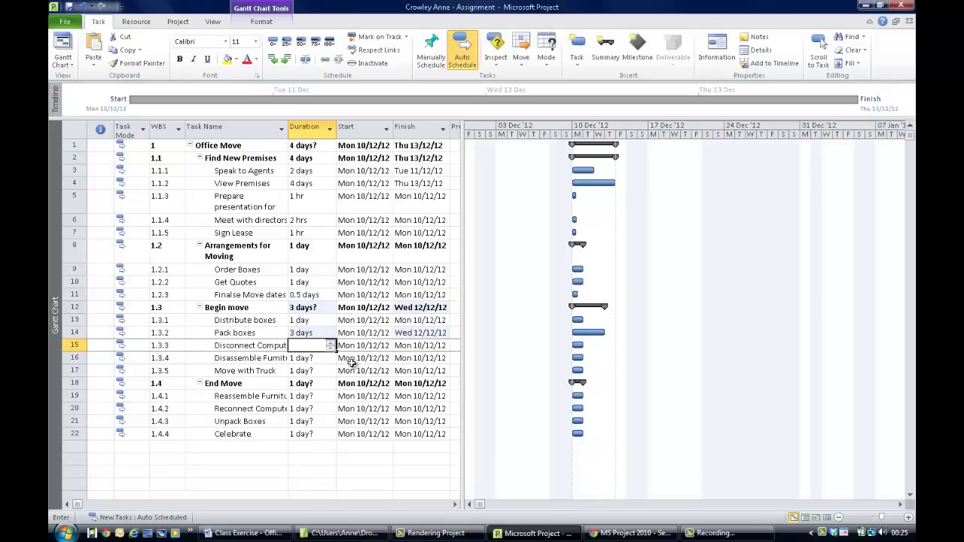
key("Return")
type("1.5")
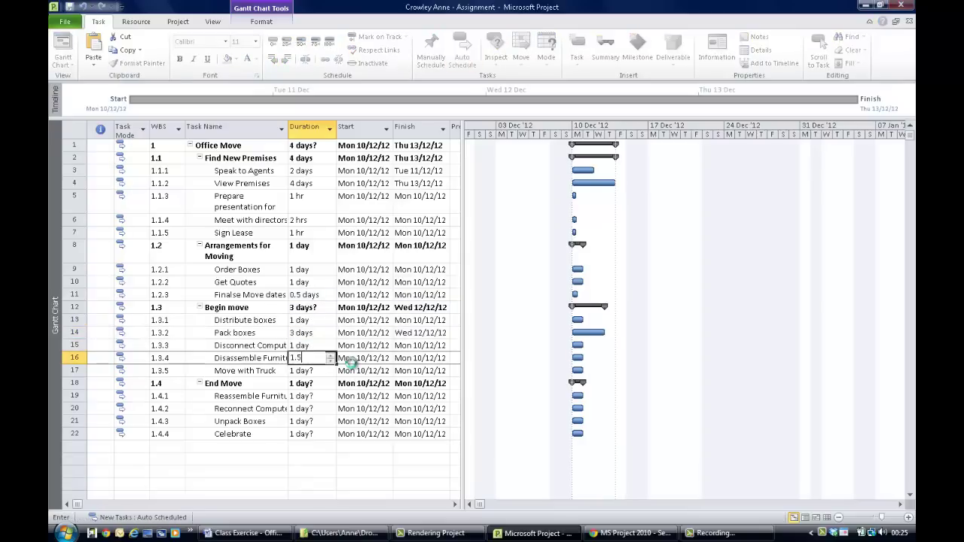
key("Return")
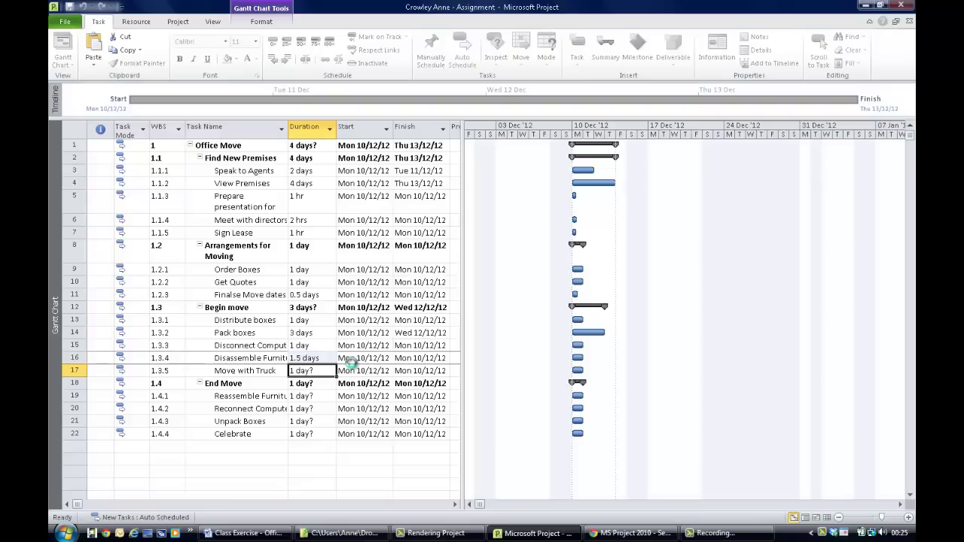
type("1")
key("Return")
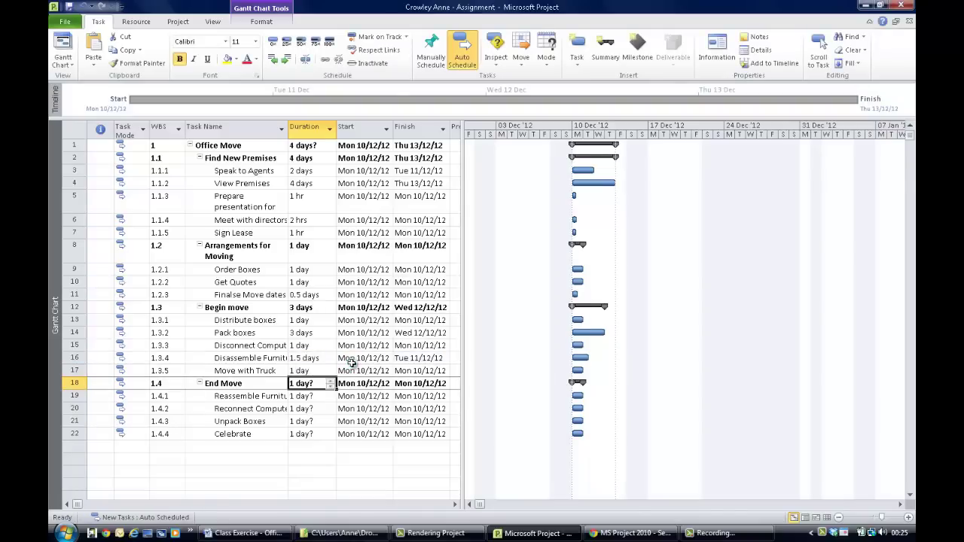
Set the durations under End Move: furniture reassembly 1.5 days, computer reconnection 1 day, Unpack Boxes 2 days and Celebrate 1 day.
key("Return")
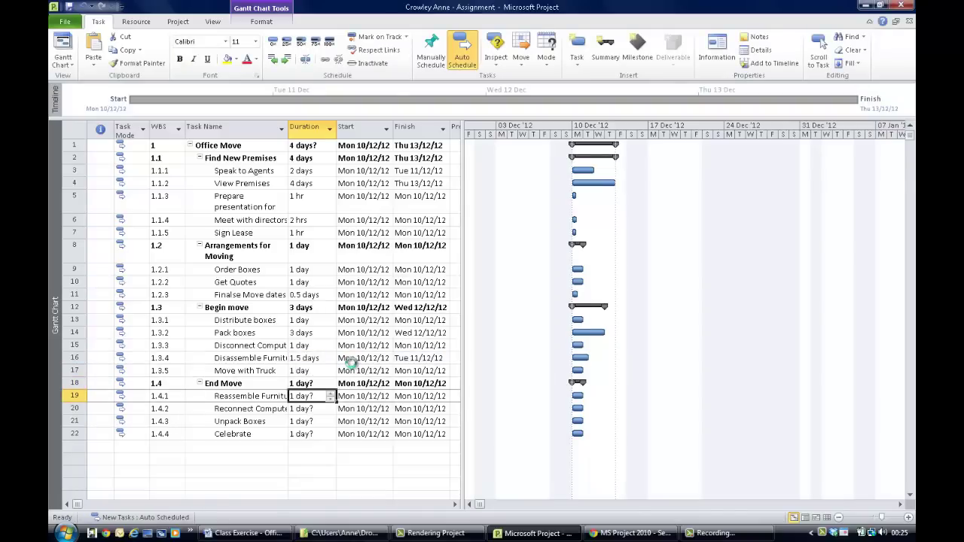
type("1.5")
key("Return")
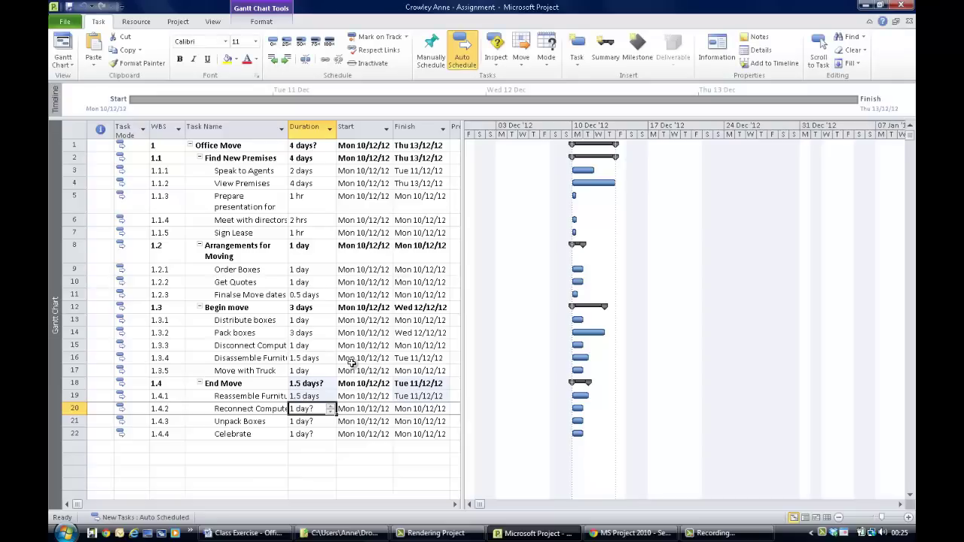
type("1")
key("Return")
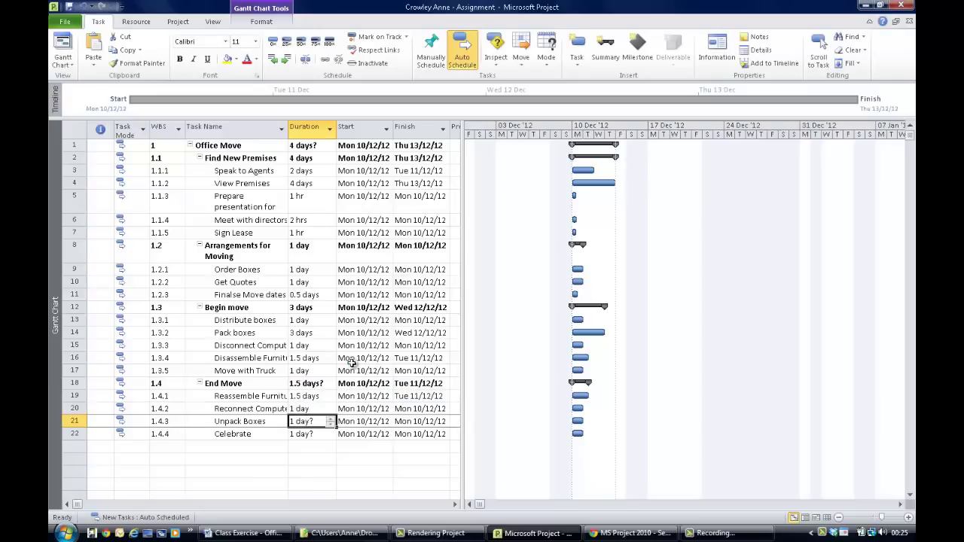
type("2")
key("Return")
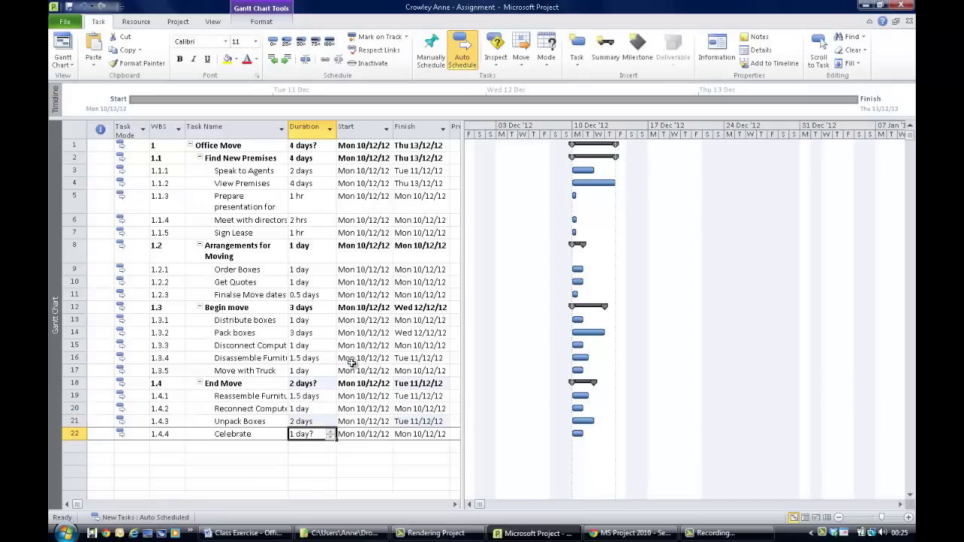
type("1")
key("Return")
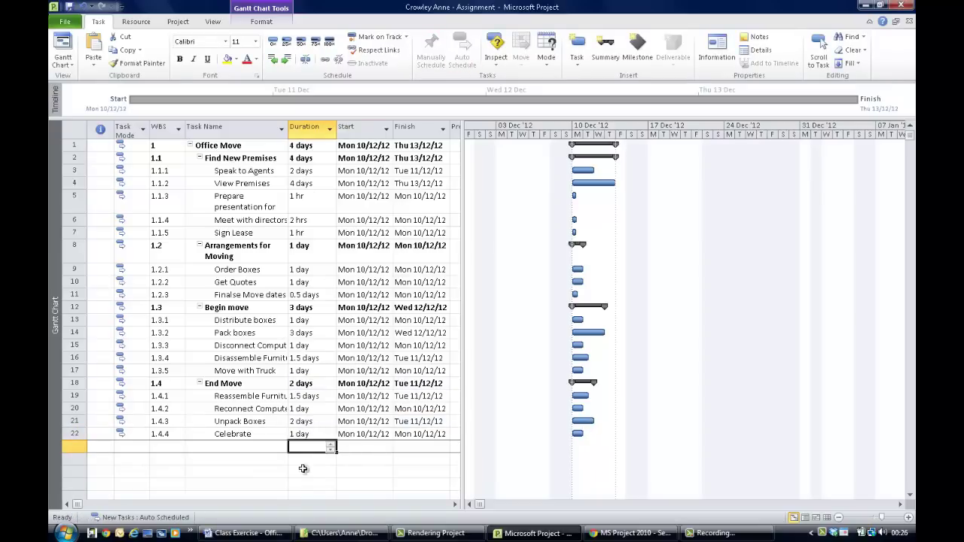
Review the End Move subtasks and the four summary tasks along with their durations.
left_click(262, 396)
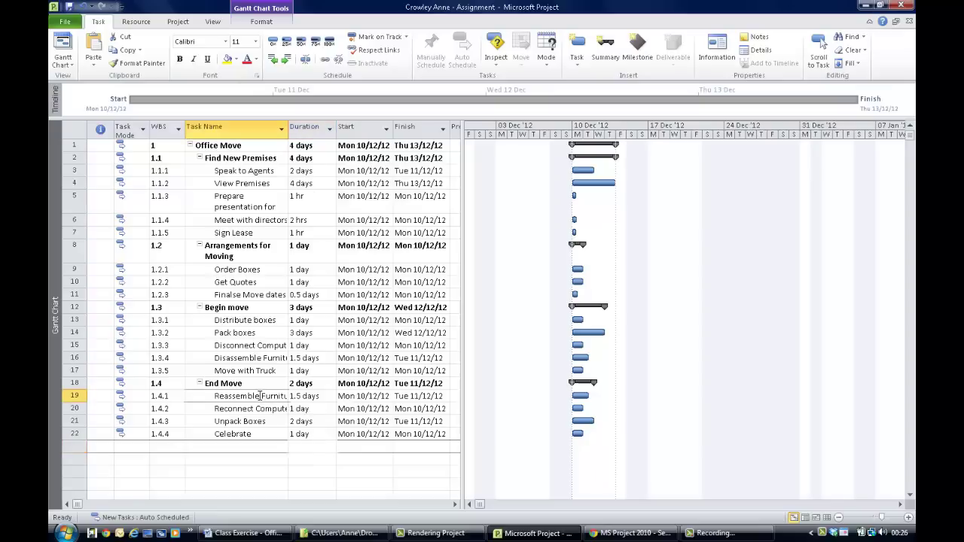
left_click(259, 410)
left_click(260, 433)
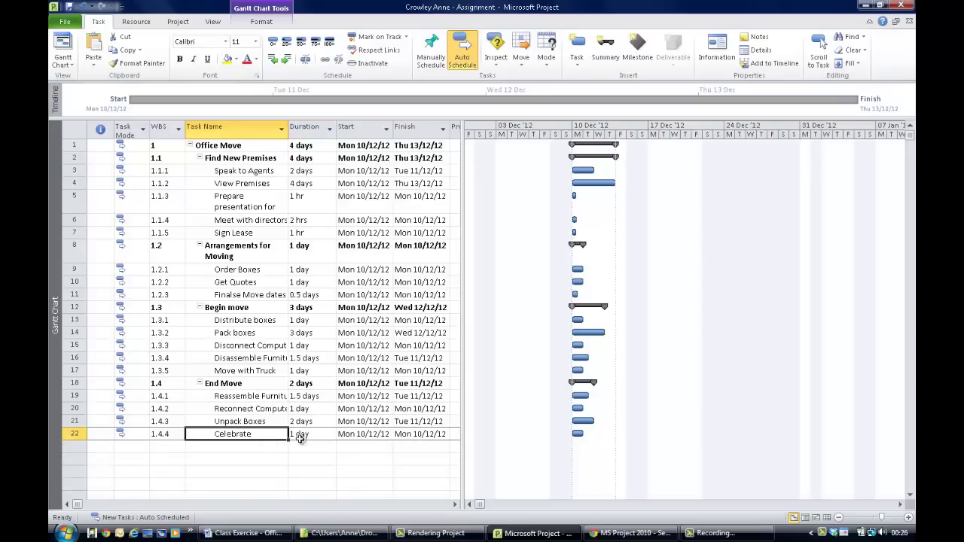
left_click(241, 384)
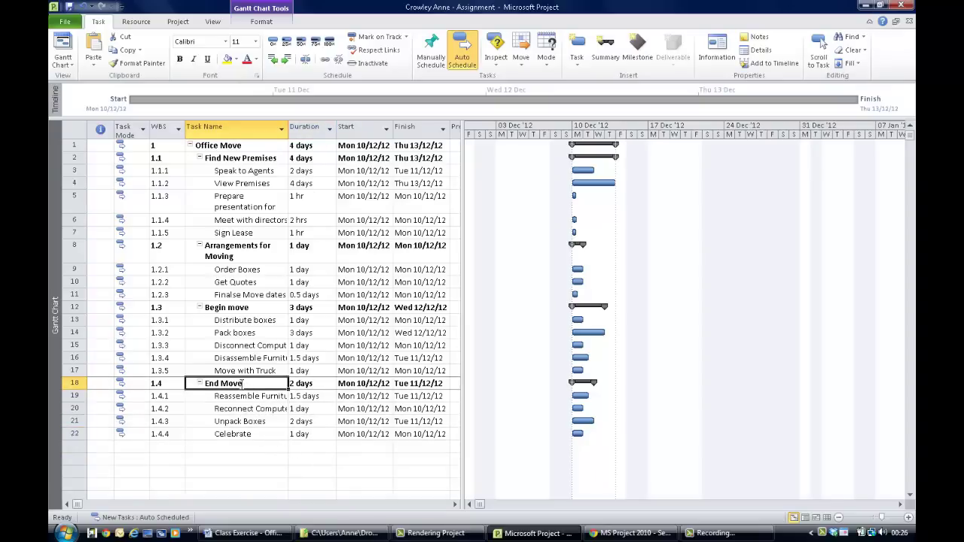
left_click(239, 310)
left_click(242, 251)
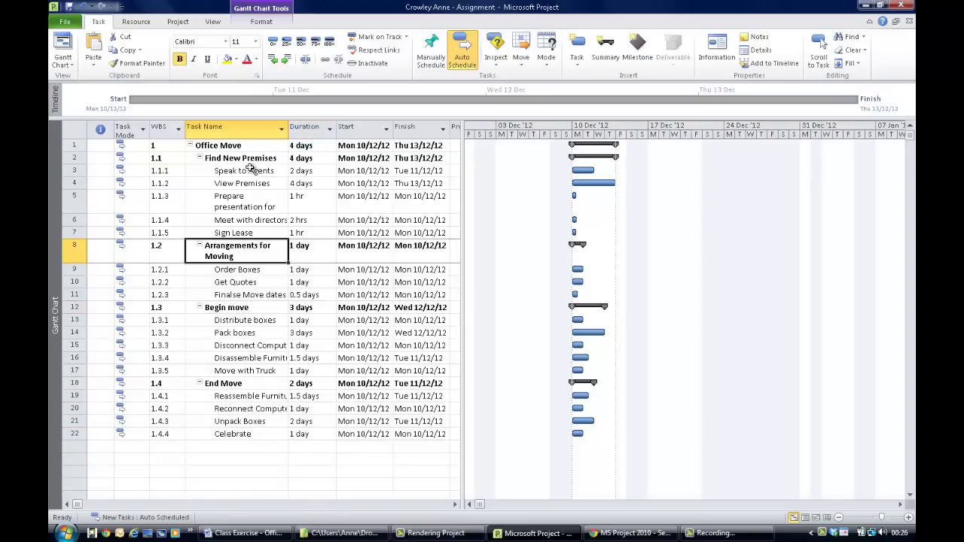
left_click(241, 158)
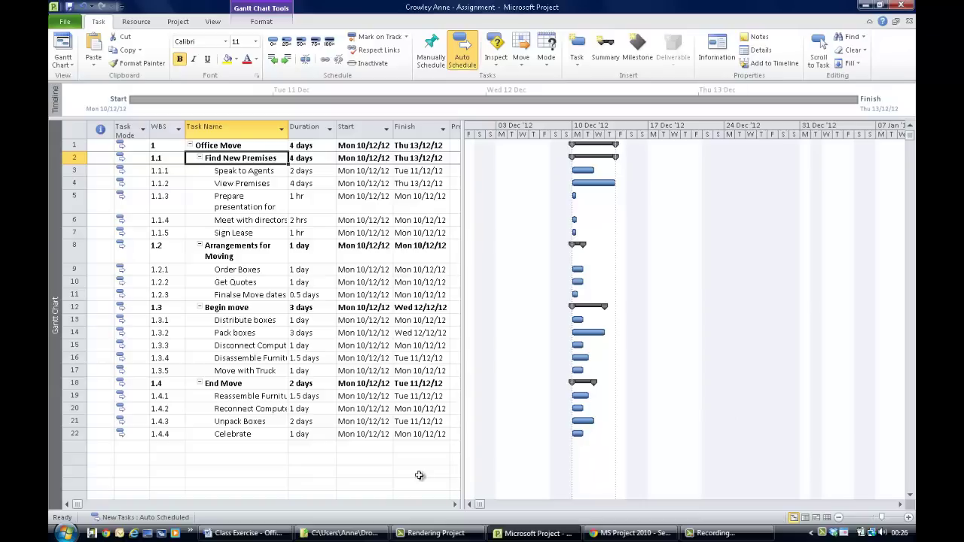
left_click(313, 471)
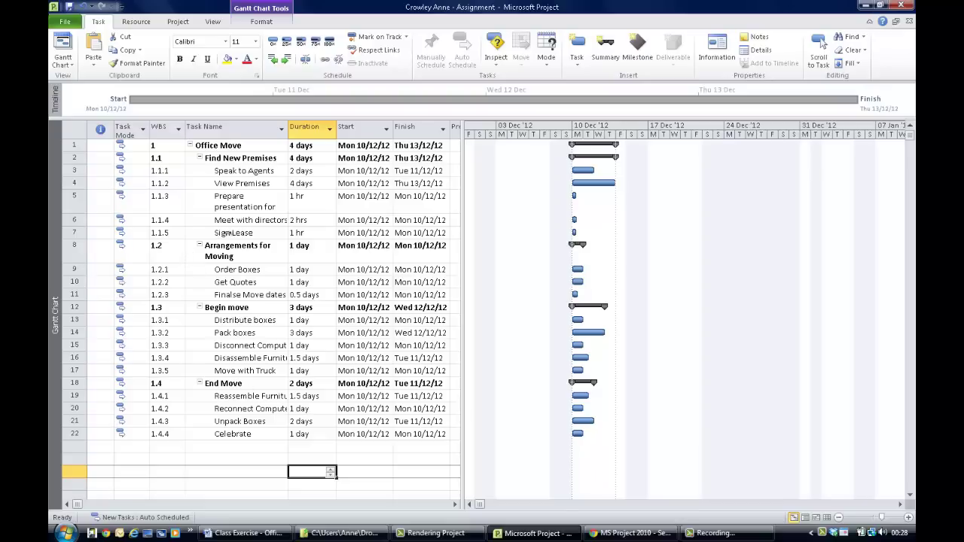
Mark the Sign Lease task as a milestone in its task information.
left_click(229, 234)
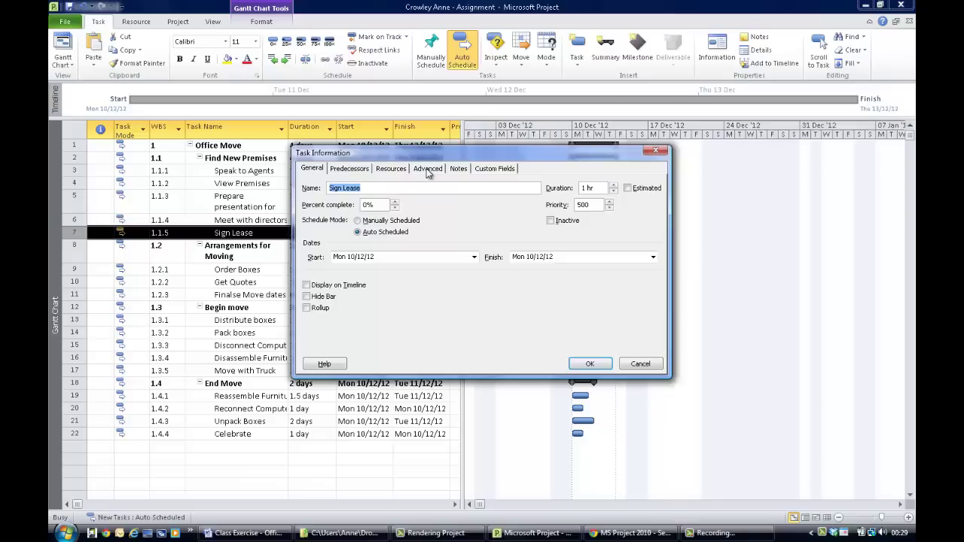
left_click(429, 170)
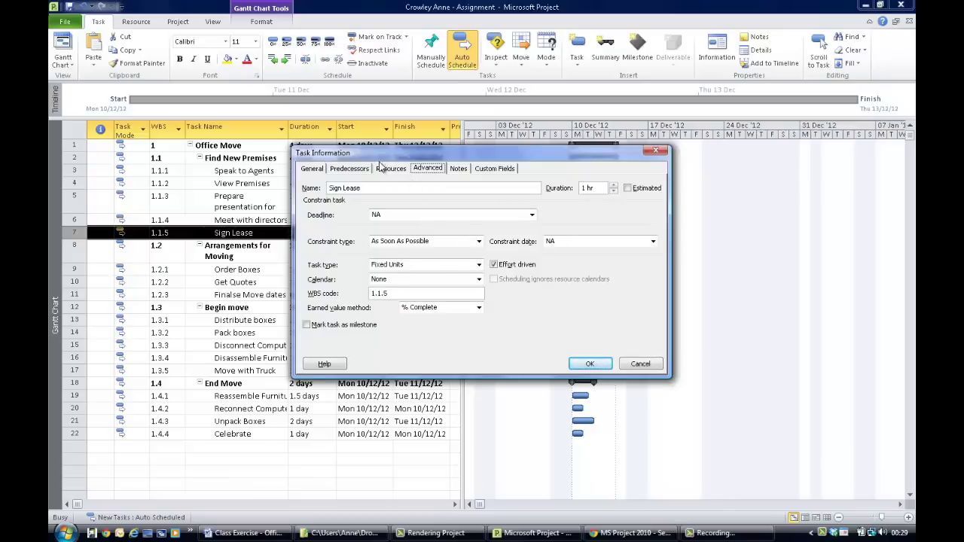
left_click(307, 325)
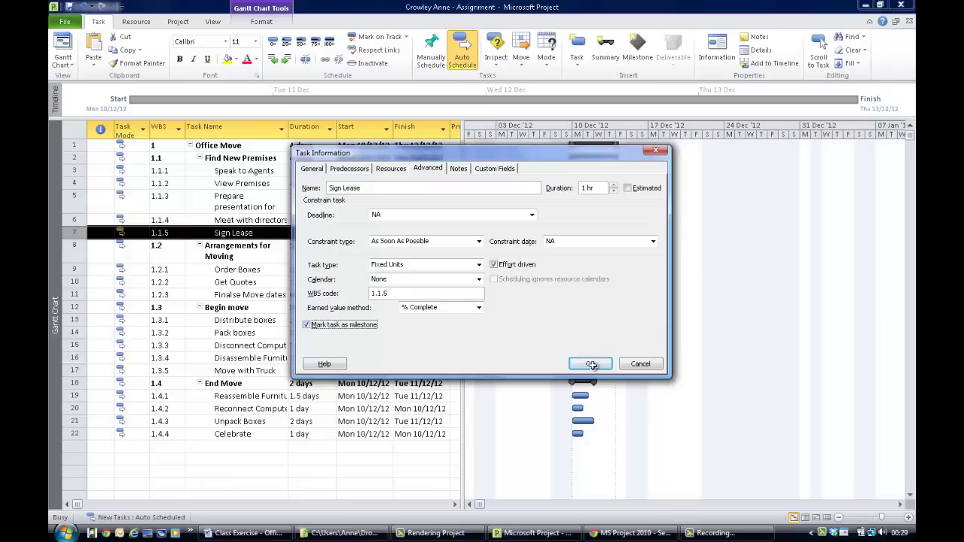
key("Return")
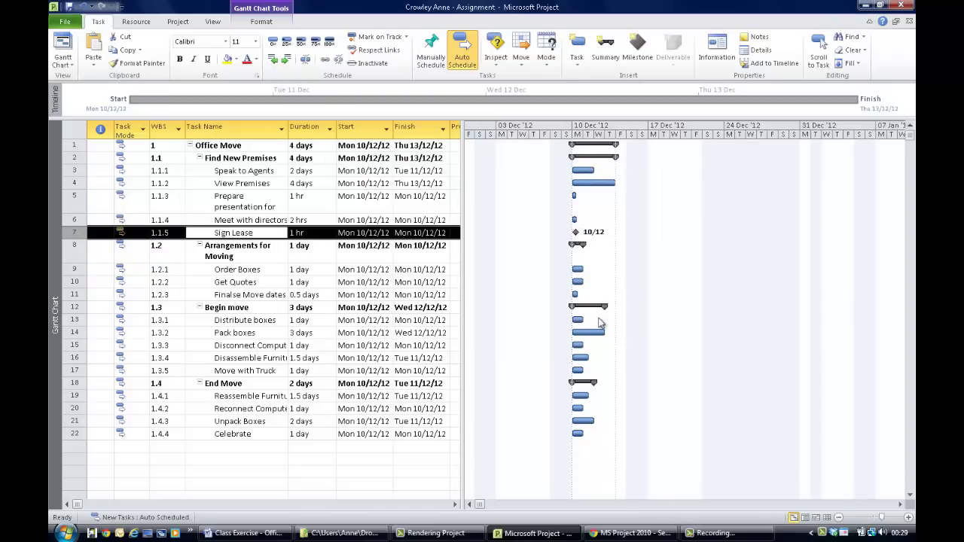
left_click(349, 473)
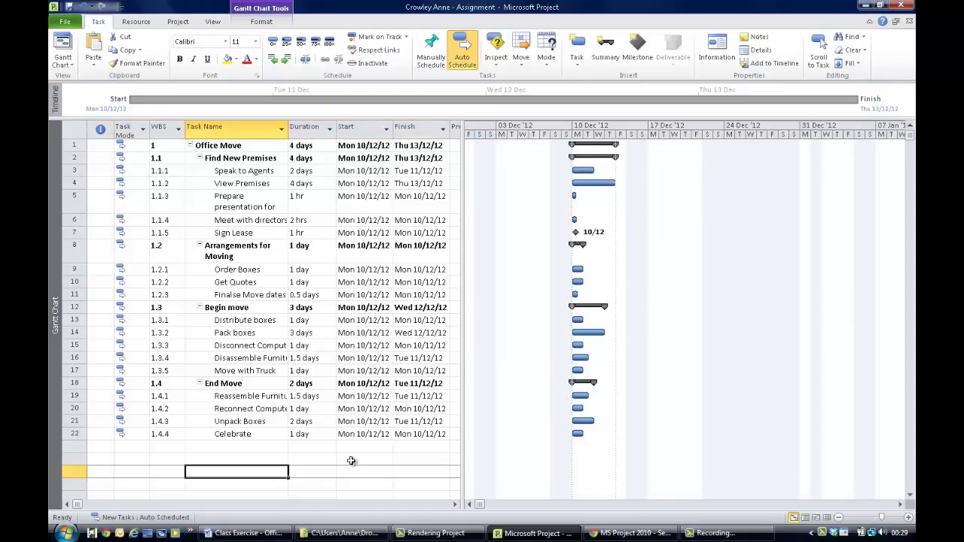